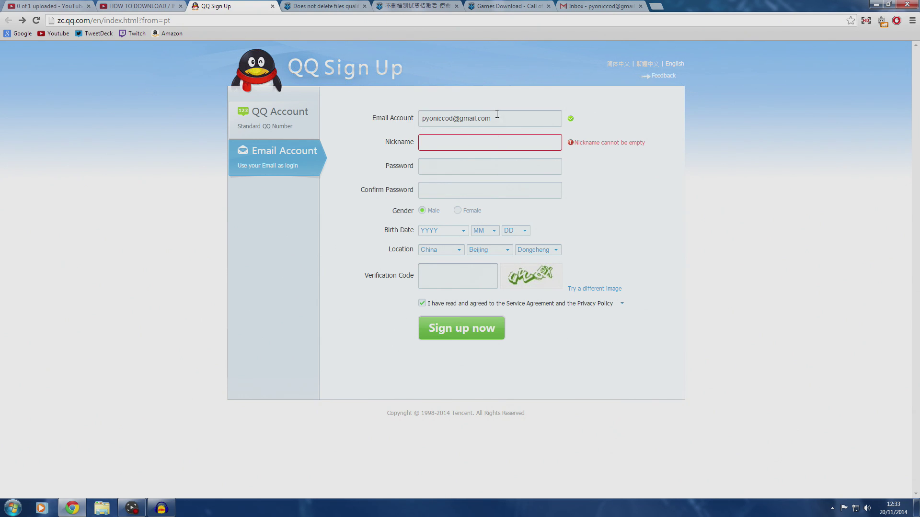
Step: Enter the nickname in the QQ sign-up form, then fill in and confirm the account password
left_click(491, 143)
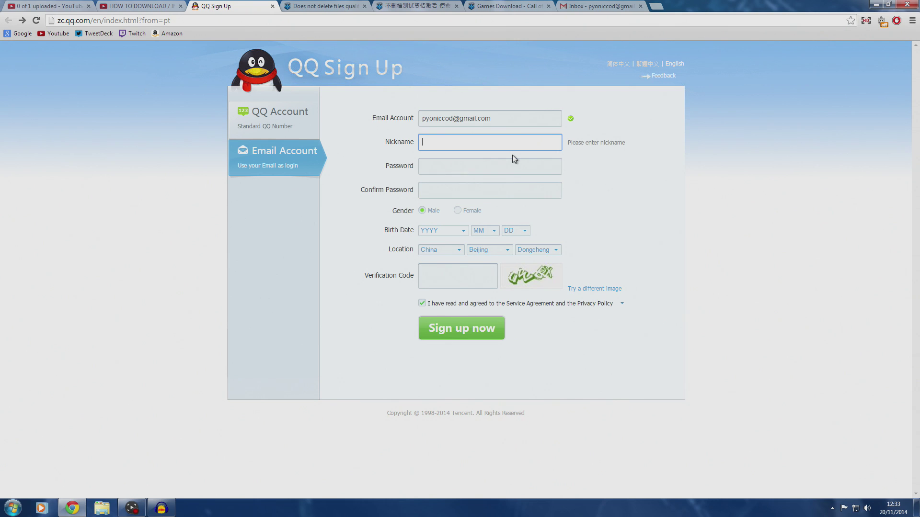
type("Pyonic")
key("Tab")
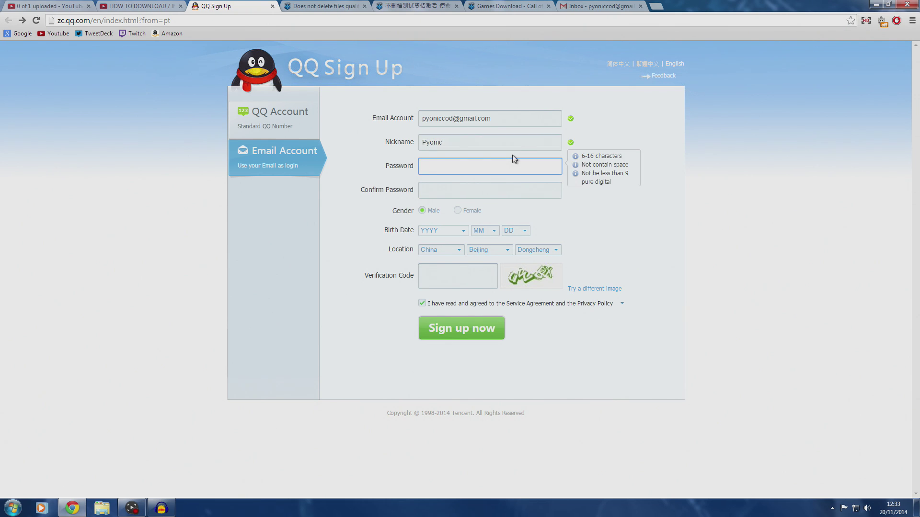
type("•••••••")
key("Tab")
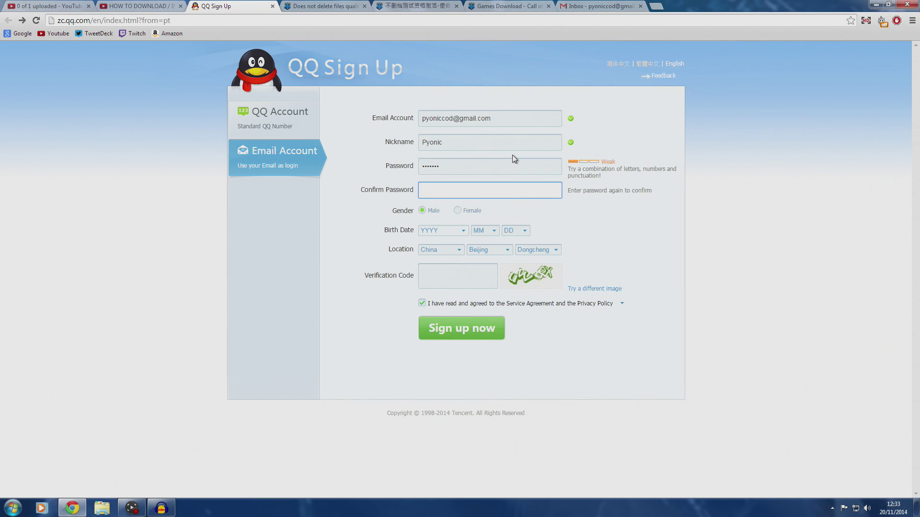
type("•••••••")
key("Tab")
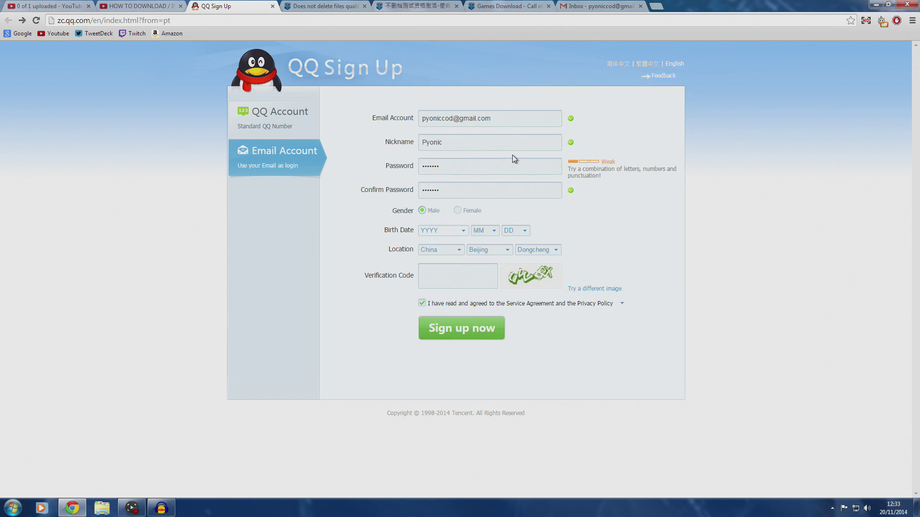
Step: Select the birth year, month and day, and keep the location as China, Beijing, Dongcheng
left_click(440, 230)
left_click(437, 271)
left_click(484, 230)
left_click(479, 290)
left_click(515, 231)
left_click(509, 271)
left_click(458, 251)
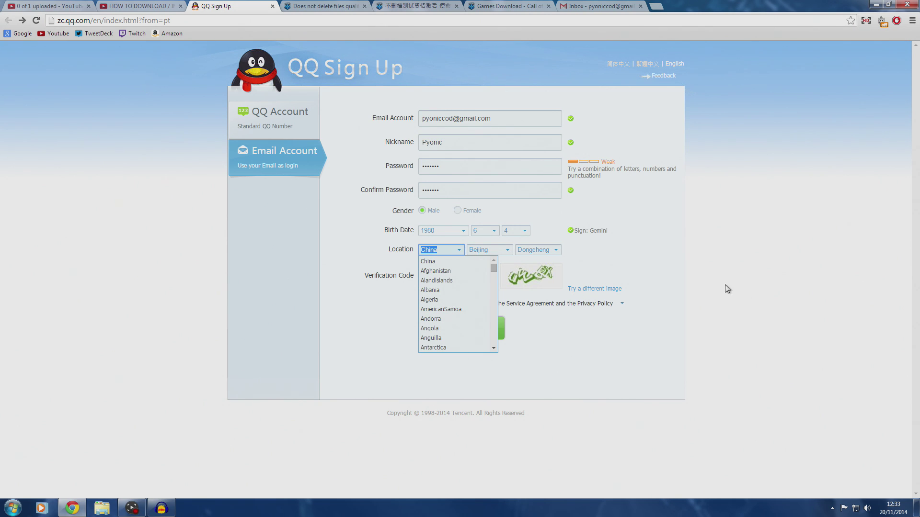
left_click(627, 248)
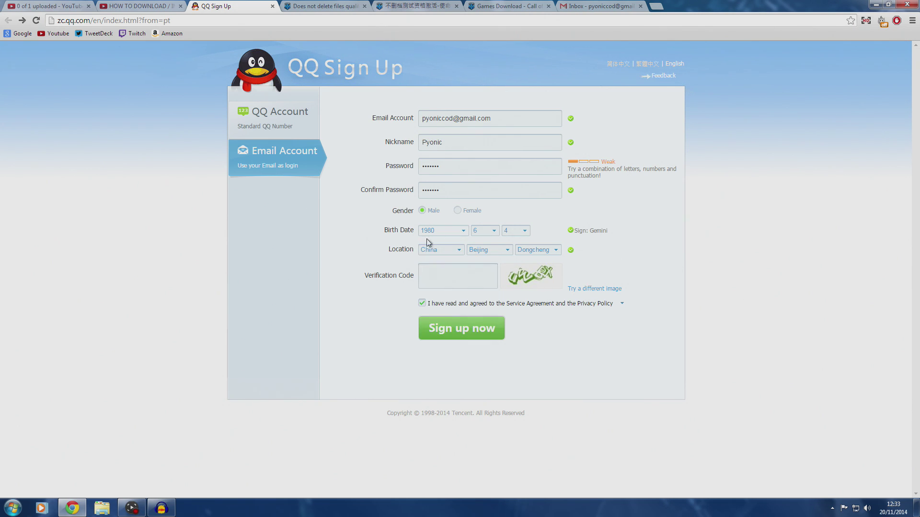
Step: Submit the sign-up form with the verification code from the image and let the browser save the password
left_click(442, 277)
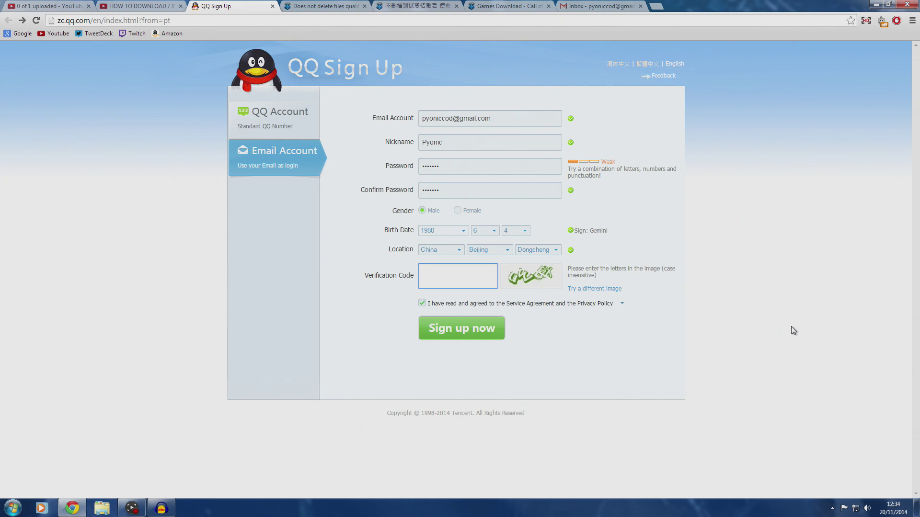
type("uwbx")
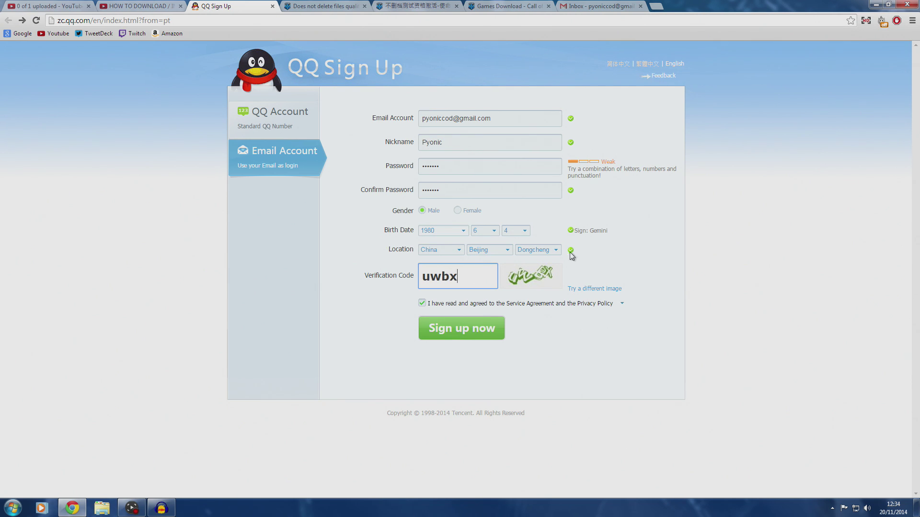
left_click(458, 333)
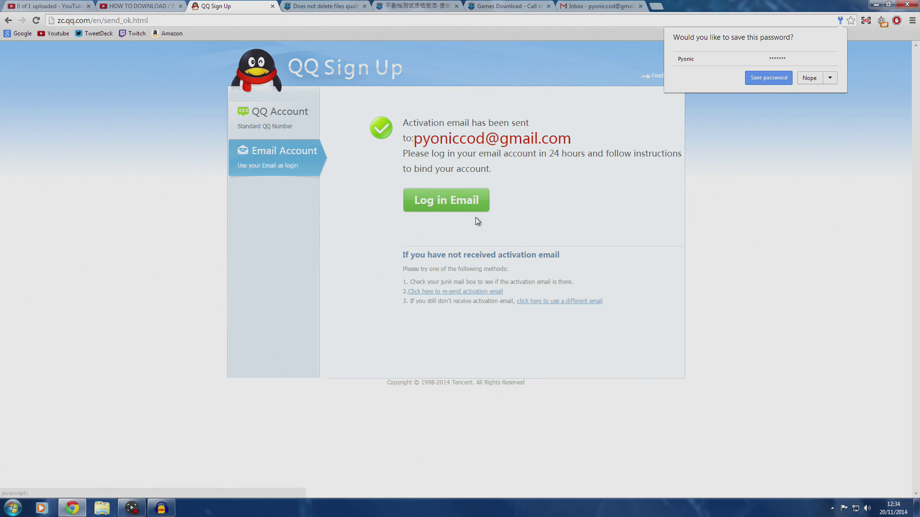
left_click(758, 78)
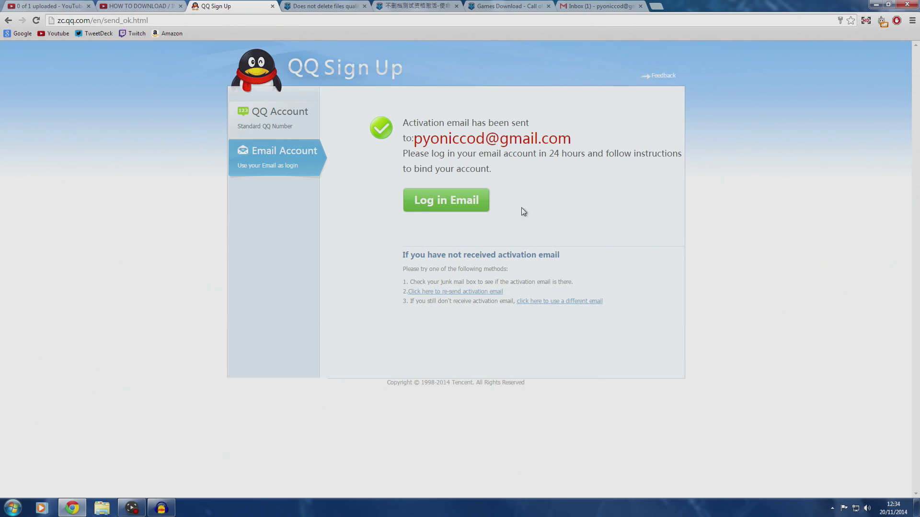
Step: Switch to the Gmail inbox, open the QQ welcome message and follow its account activation link
left_click(597, 6)
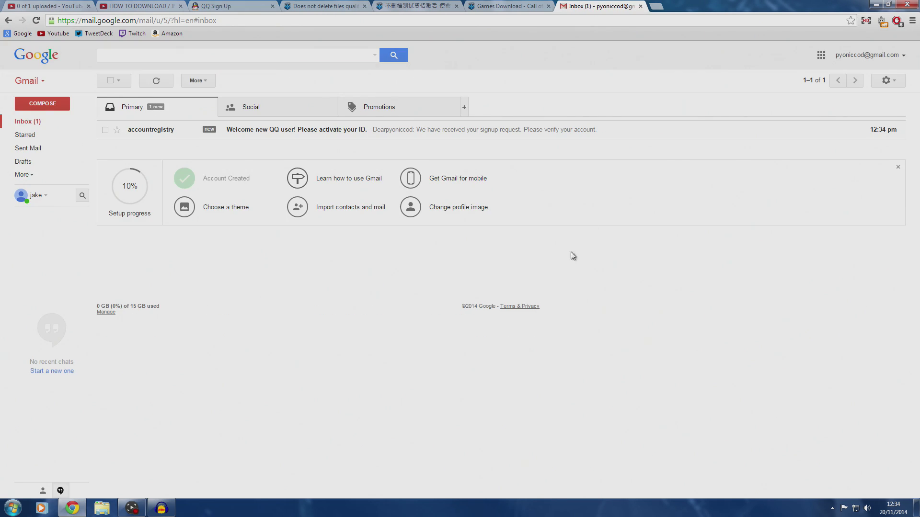
left_click(254, 132)
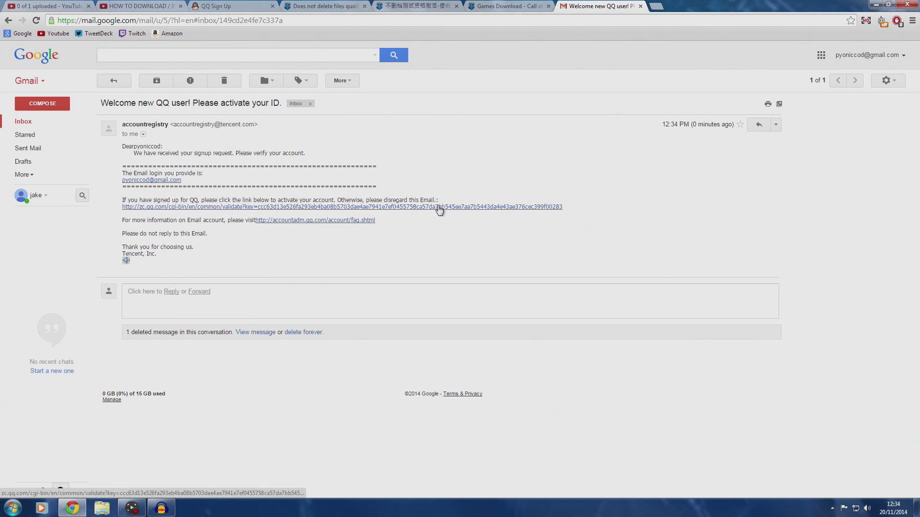
left_click(294, 208)
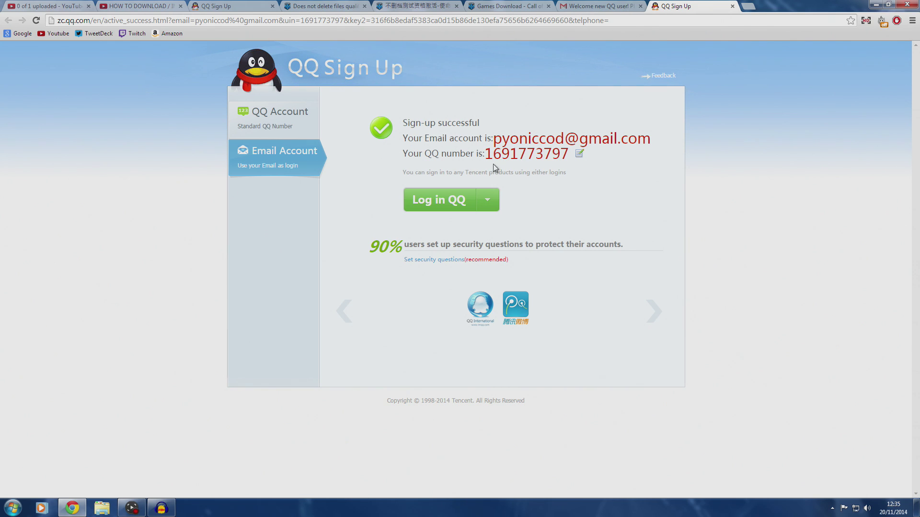
Step: Copy the new QQ number from the sign-up page and paste it into a new Notepad document
left_click_drag(488, 160, 567, 153)
key("ctrl+c")
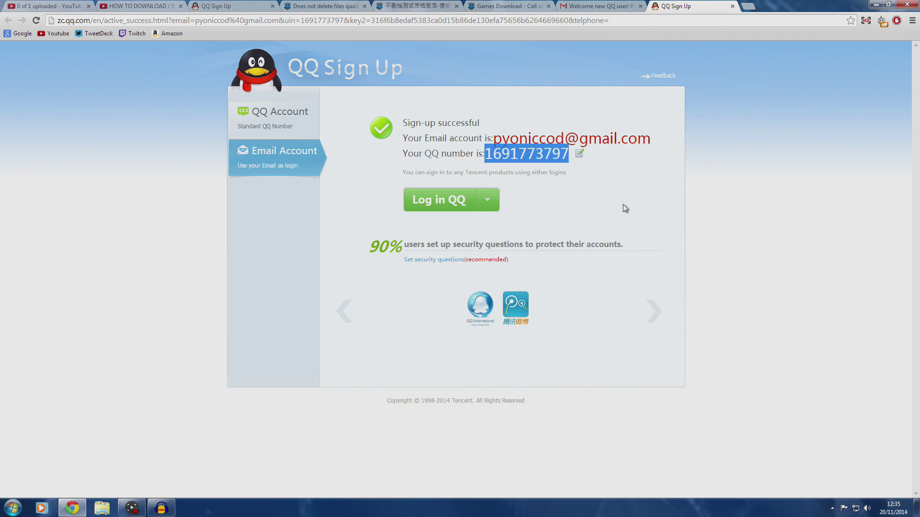
key("super")
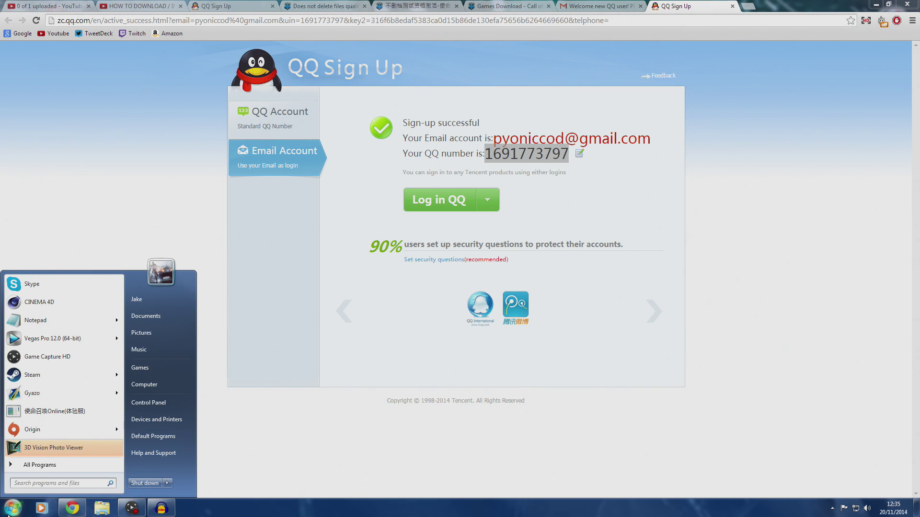
type("noit")
type("e")
key("Return")
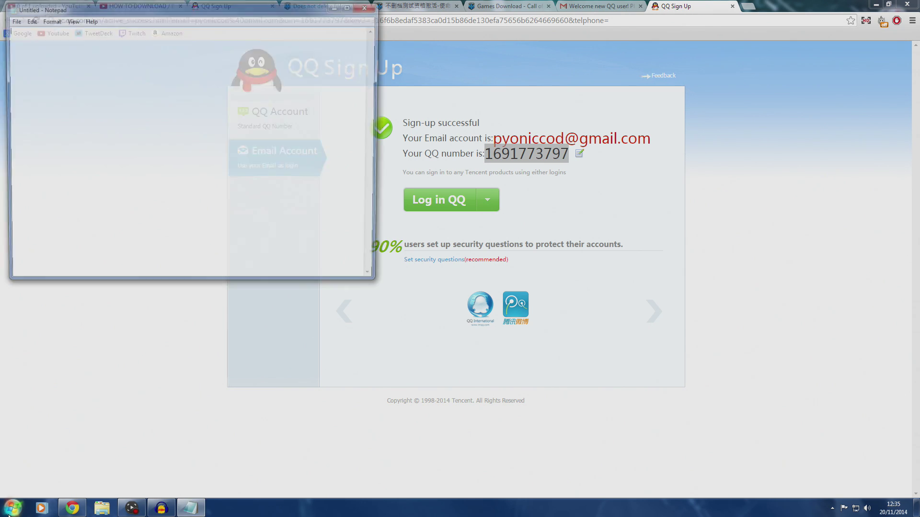
key("ctrl+v")
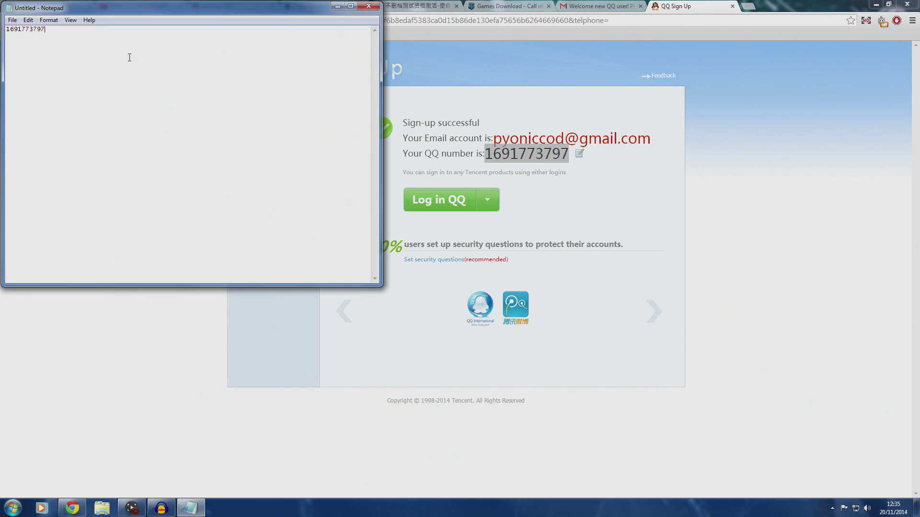
Step: Close the sign-up success page and log in to the Call of Duty Online qualification page with the QQ number, account password and verification code
left_click(654, 233)
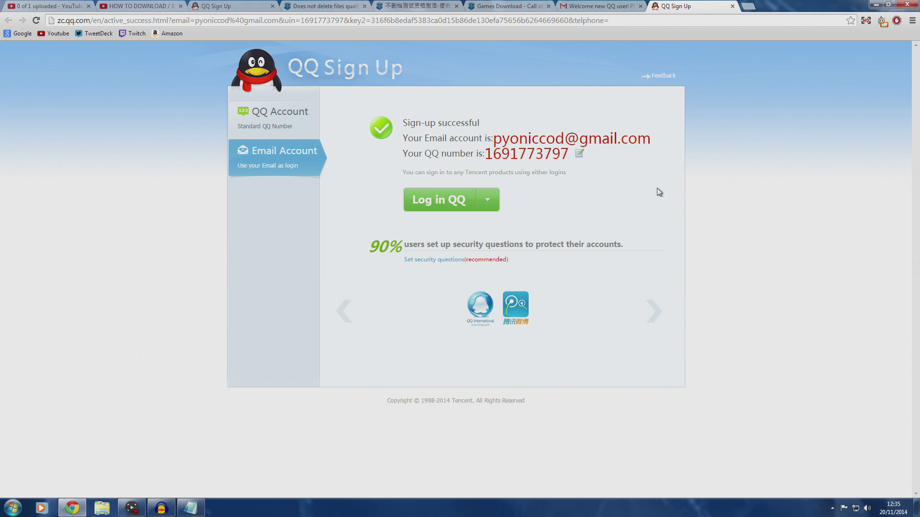
key("ctrl+w")
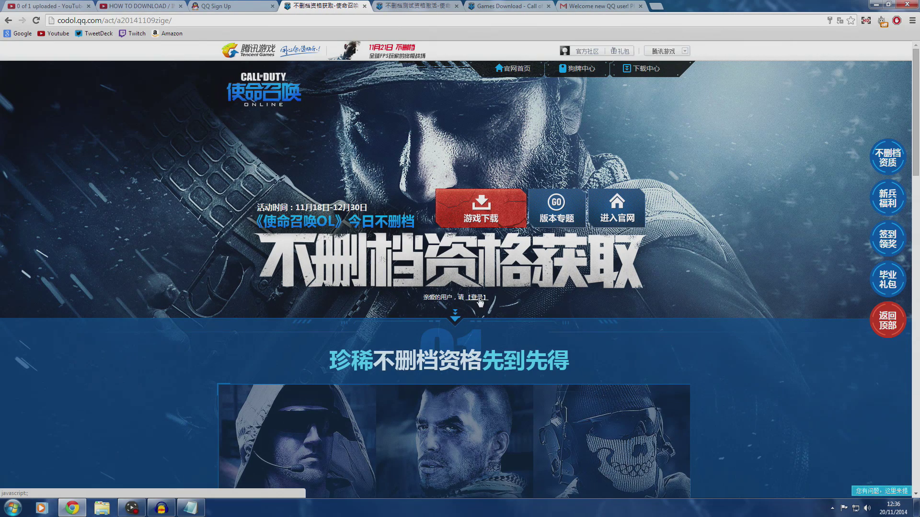
left_click(479, 298)
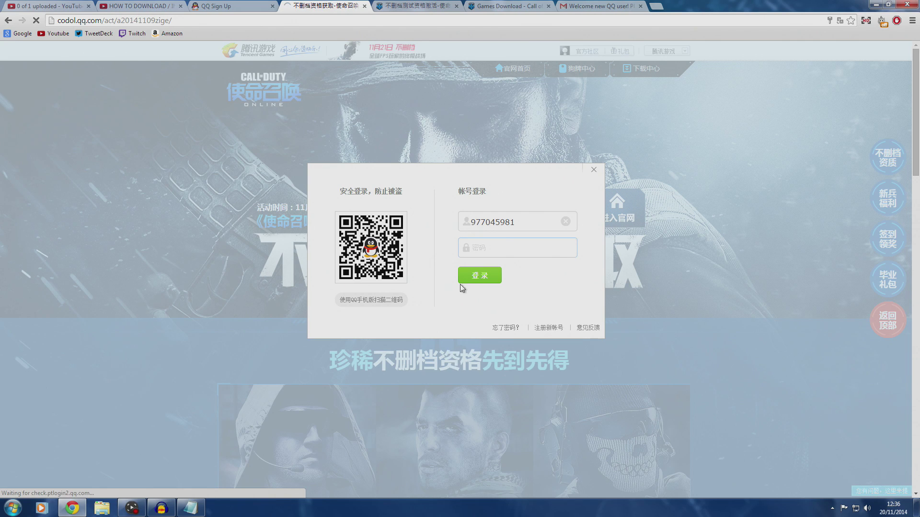
left_click(566, 224)
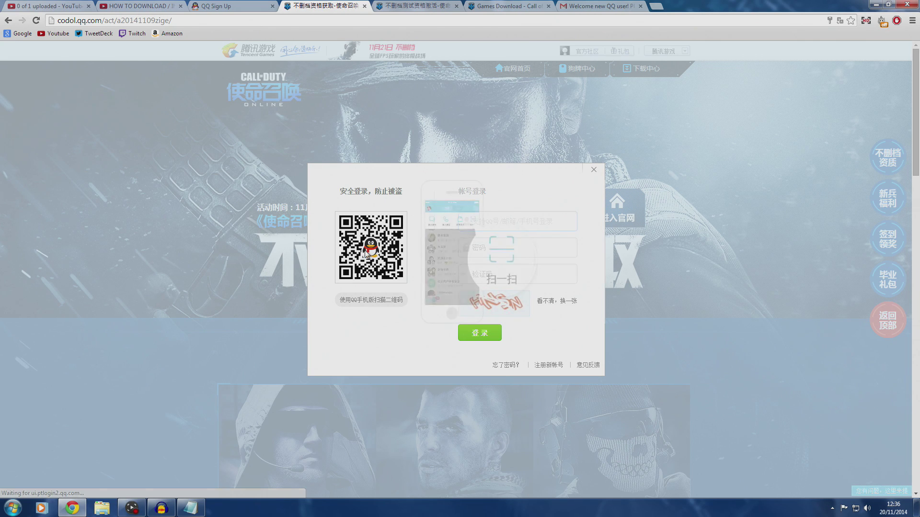
key("ctrl+v")
left_click(551, 248)
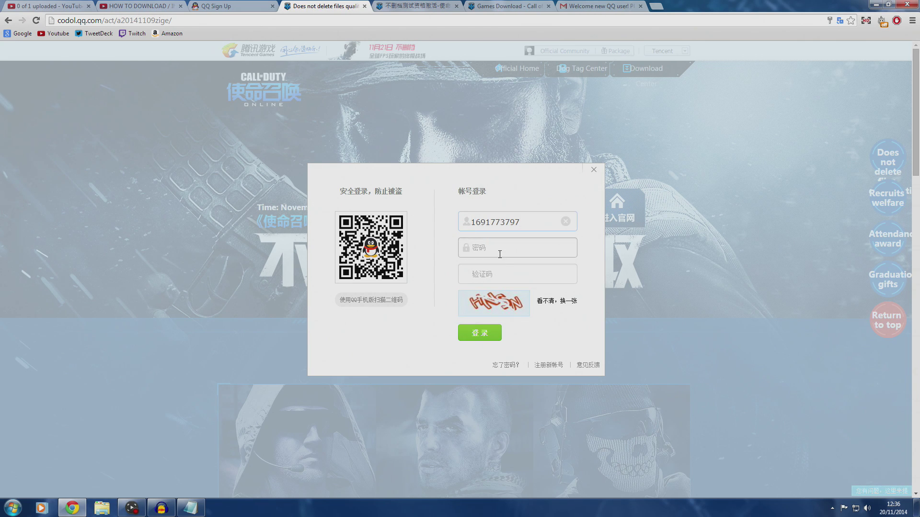
type("•••••••")
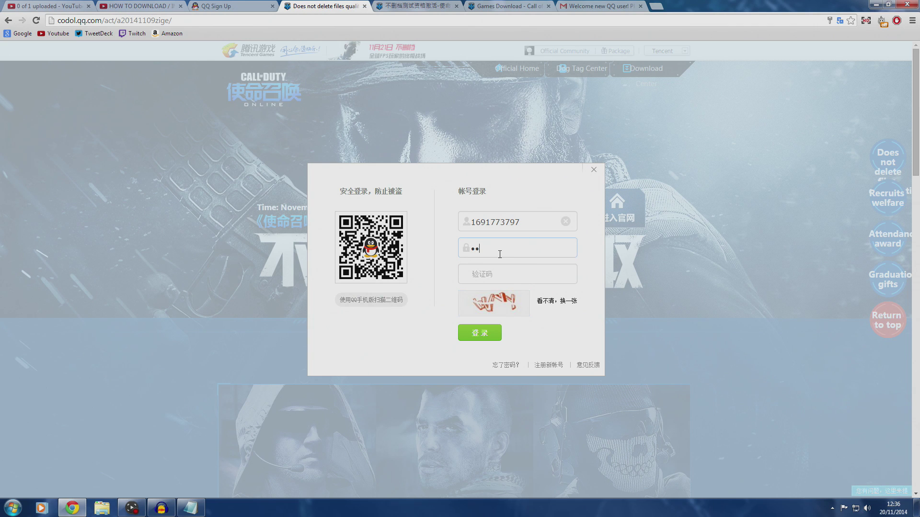
key("Tab")
type("bvvy")
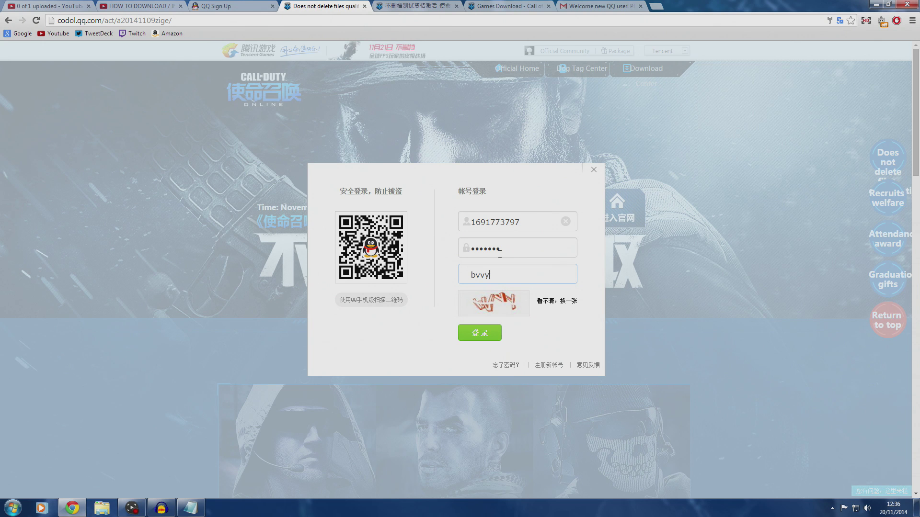
left_click(484, 333)
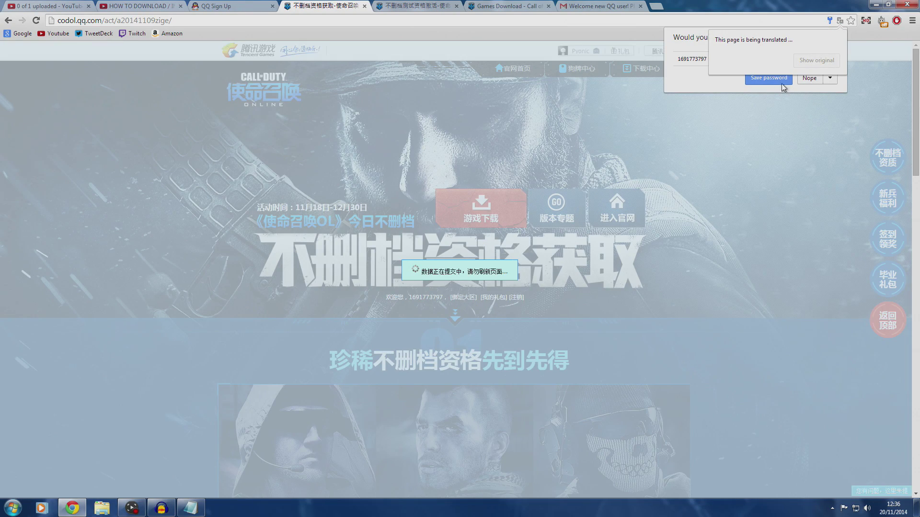
Step: Decline saving the password for this site and show the translated page in its original language
left_click(810, 79)
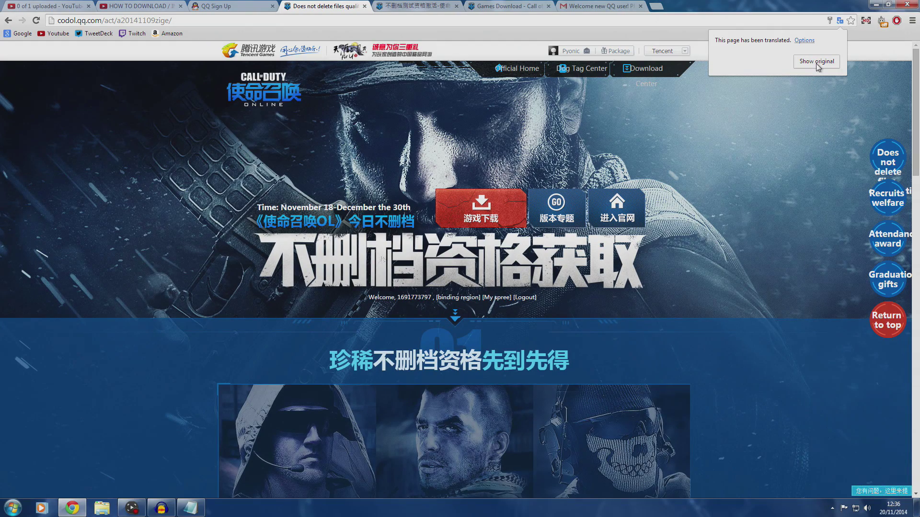
left_click(815, 63)
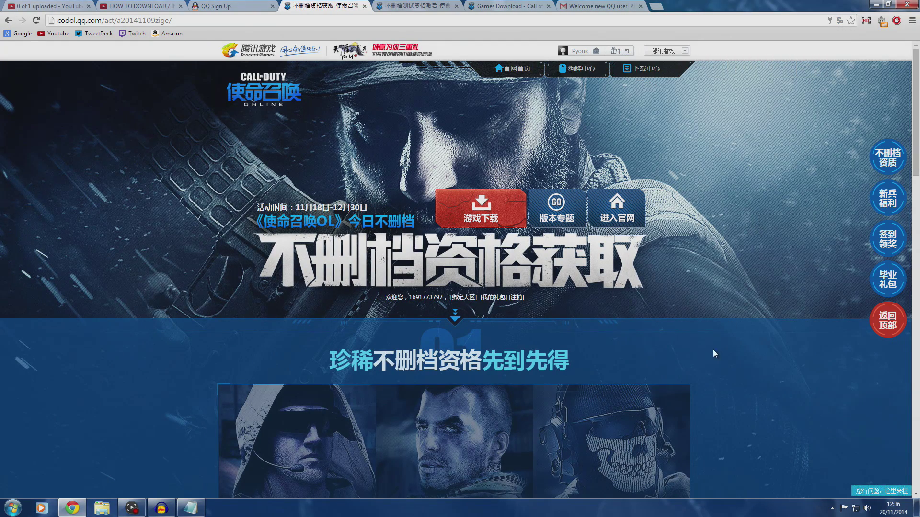
Step: Choose the Call of Duty player option (我是使命召唤游戏玩家), claim the test qualification and proceed to the activation page
scroll(680, 331, "down", 3)
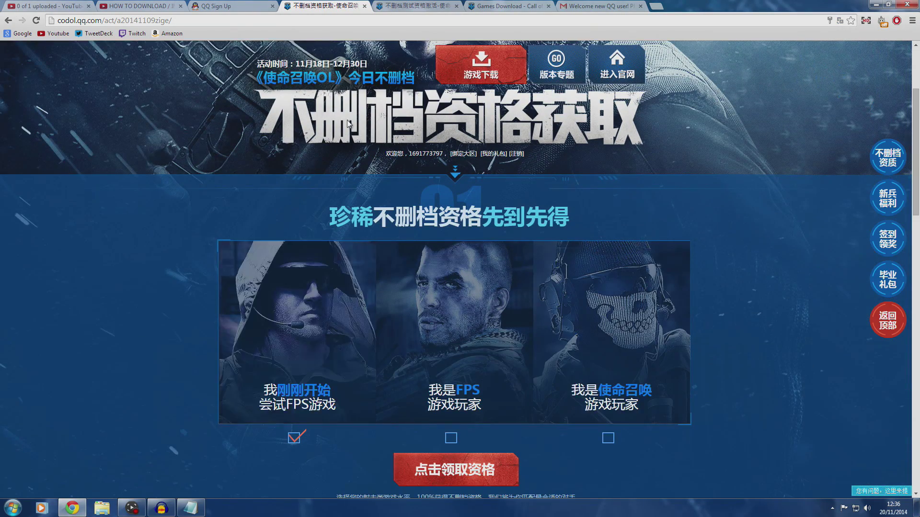
scroll(757, 329, "down", 3)
scroll(757, 347, "up", 4)
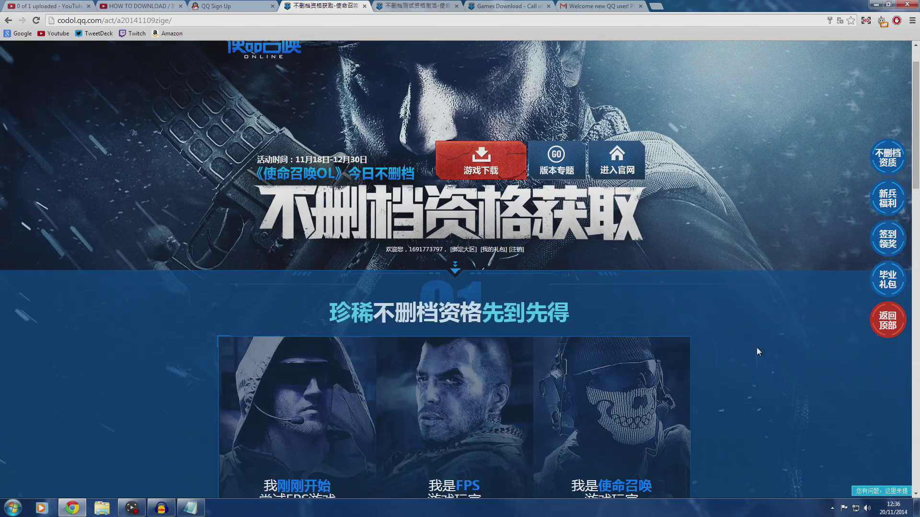
scroll(753, 360, "down", 1)
scroll(754, 364, "down", 1)
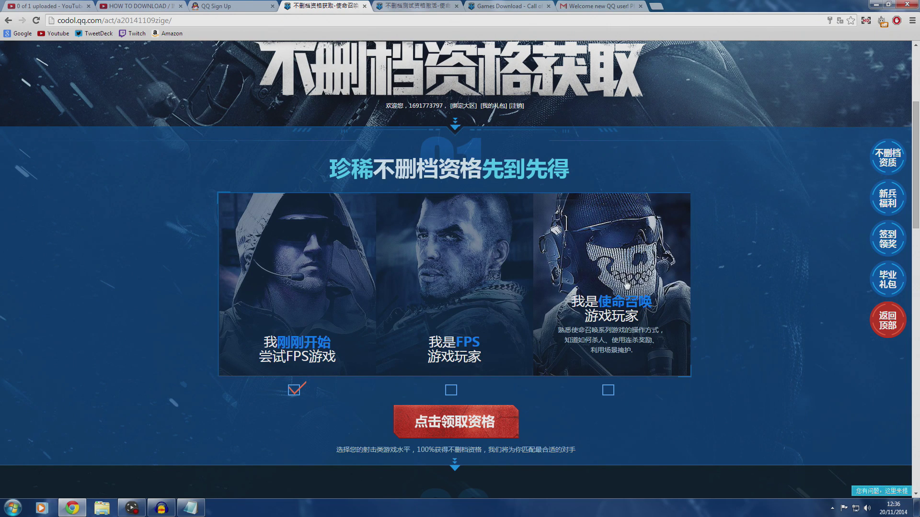
scroll(780, 286, "down", 3)
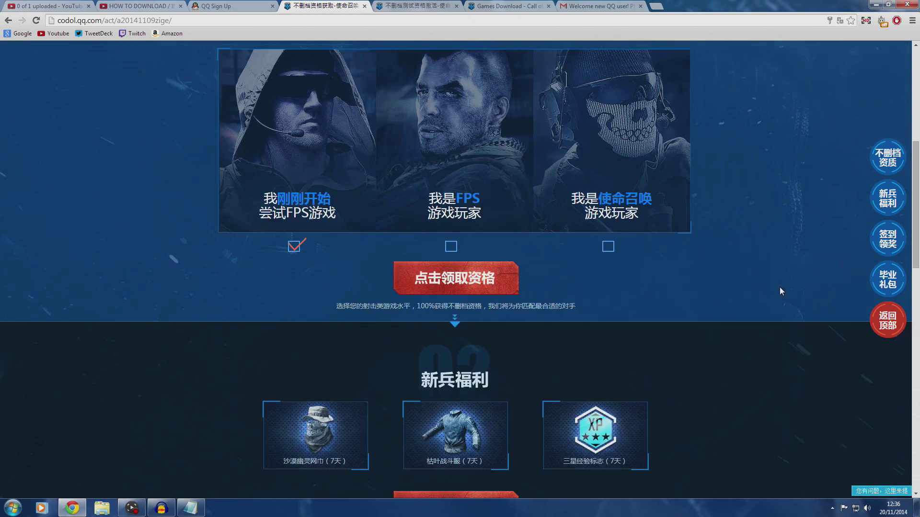
scroll(780, 286, "up", 4)
scroll(695, 336, "down", 3)
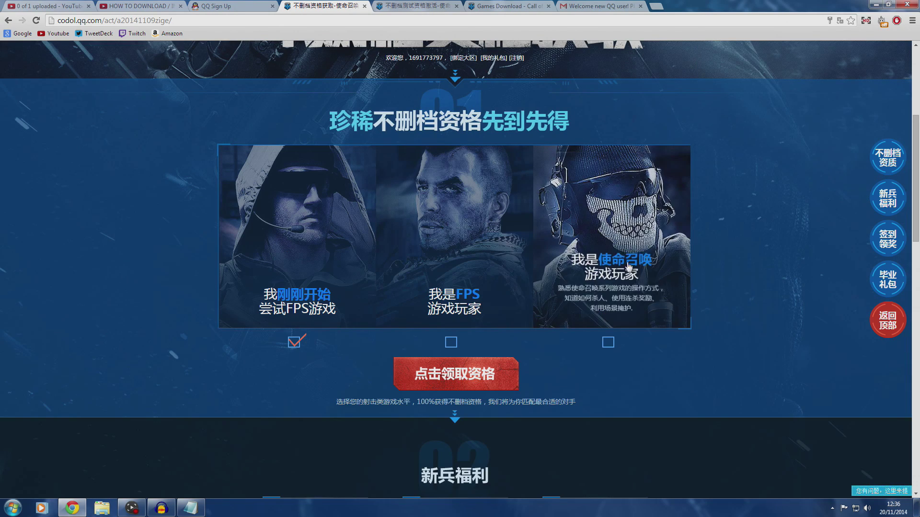
left_click(615, 349)
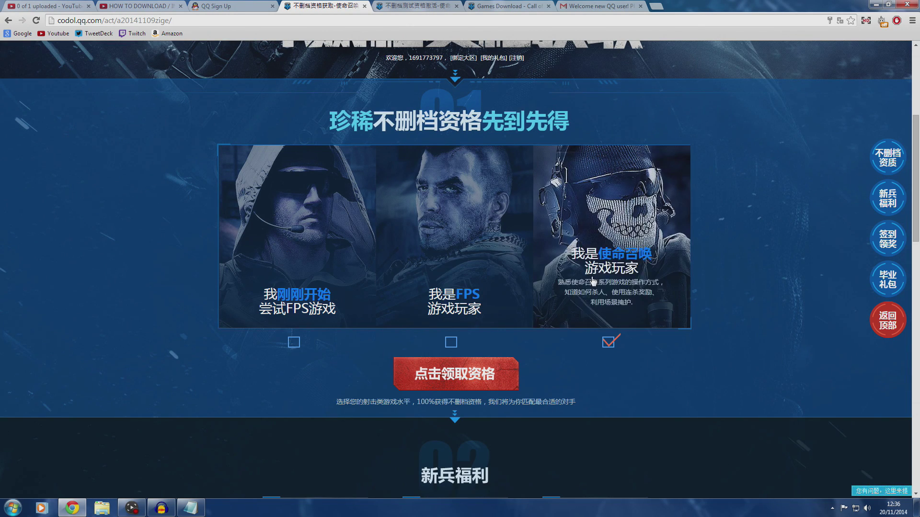
left_click(464, 382)
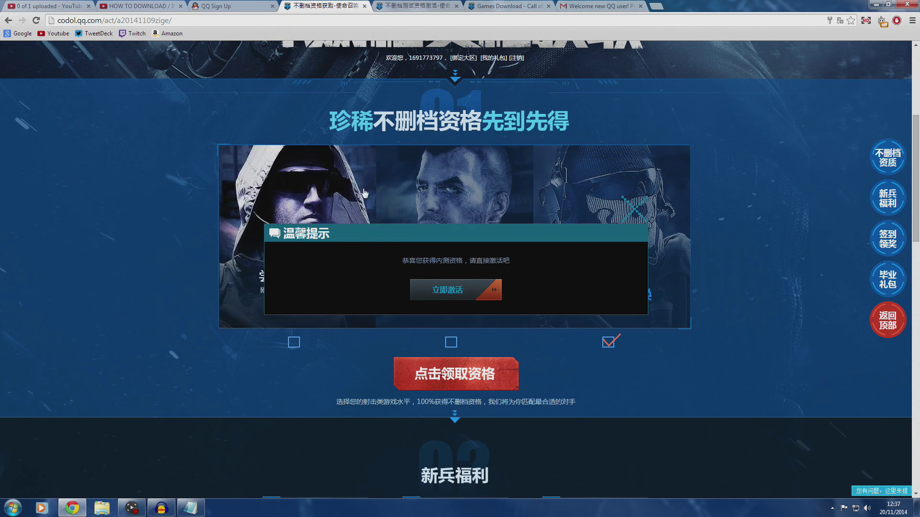
left_click(447, 291)
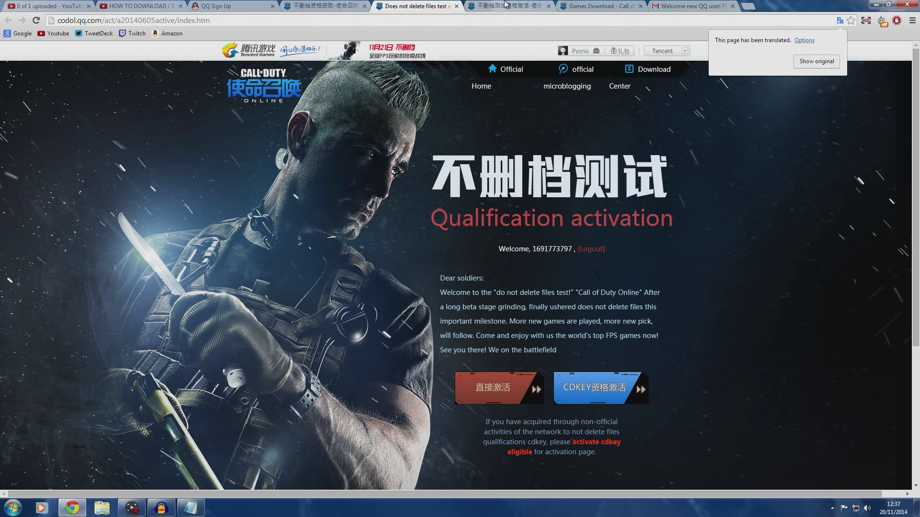
Step: Close the duplicate activation page and return to the translated qualification activation page
left_click(506, 6)
middle_click(509, 5)
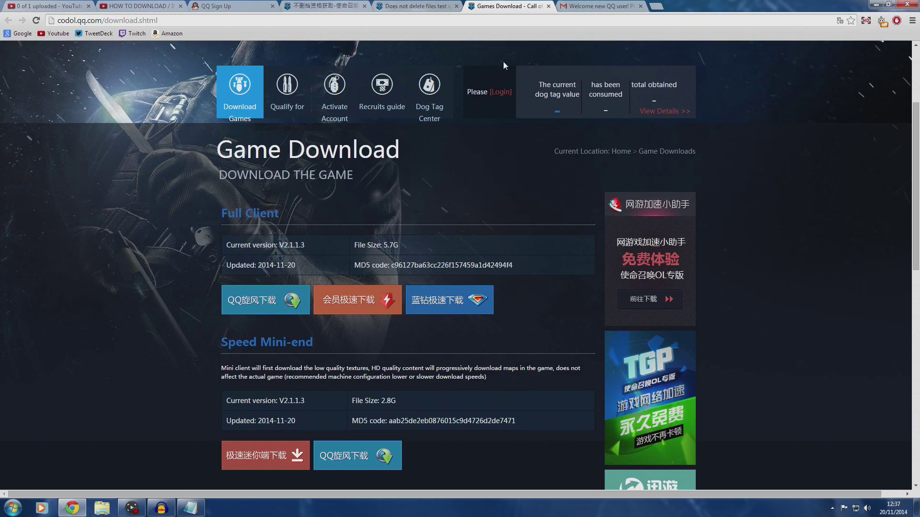
left_click(409, 6)
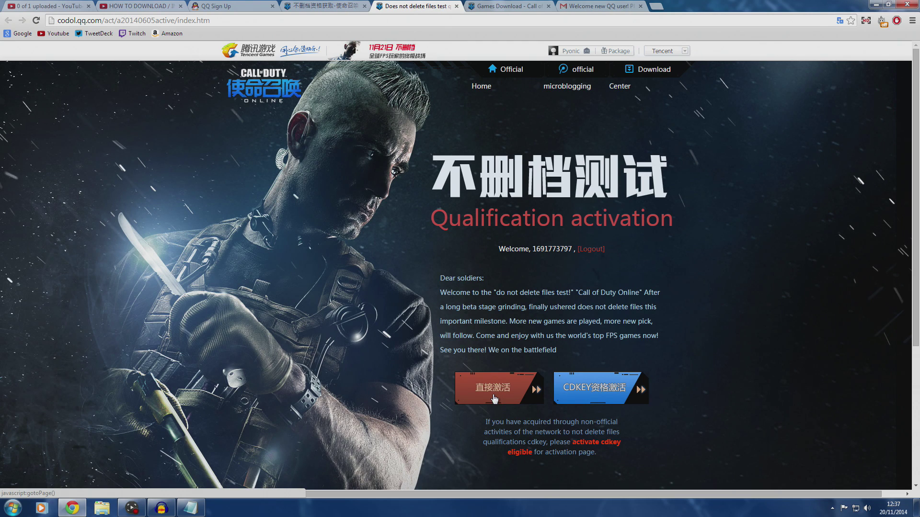
Step: Start the direct activation (直接激活) of the test qualification on the activation page
scroll(507, 379, "down", 2)
scroll(400, 361, "up", 2)
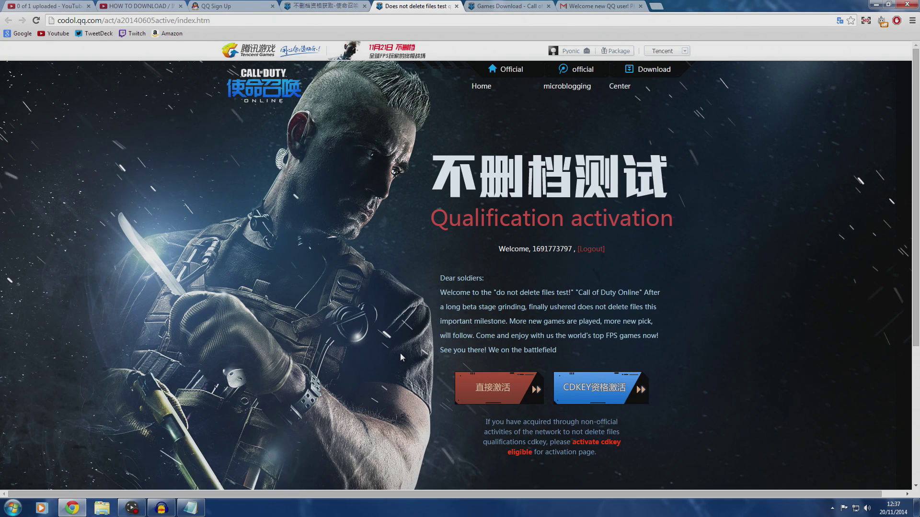
scroll(403, 354, "down", 4)
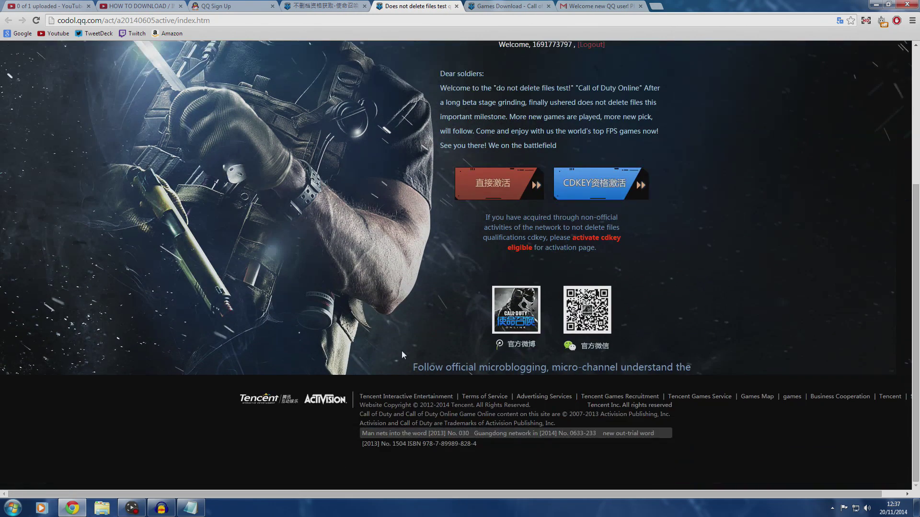
scroll(445, 337, "up", 4)
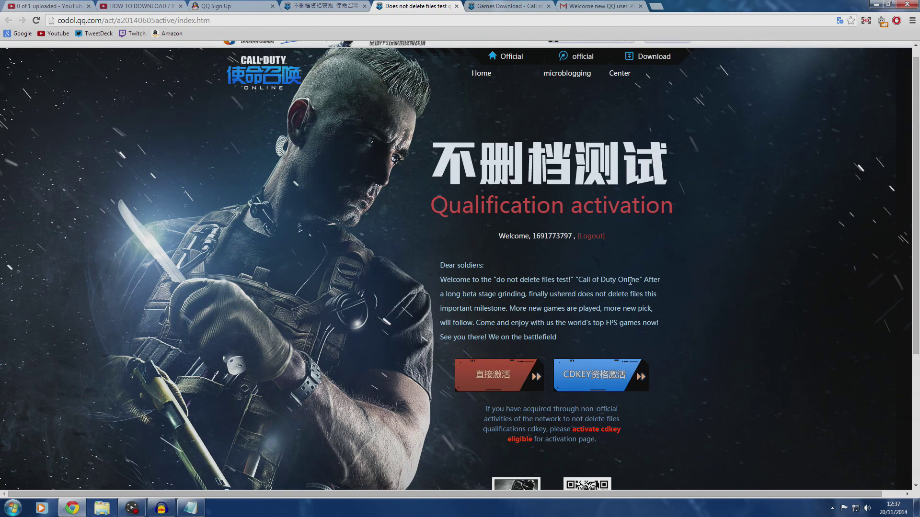
scroll(269, 231, "down", 2)
scroll(376, 249, "up", 2)
left_click(487, 384)
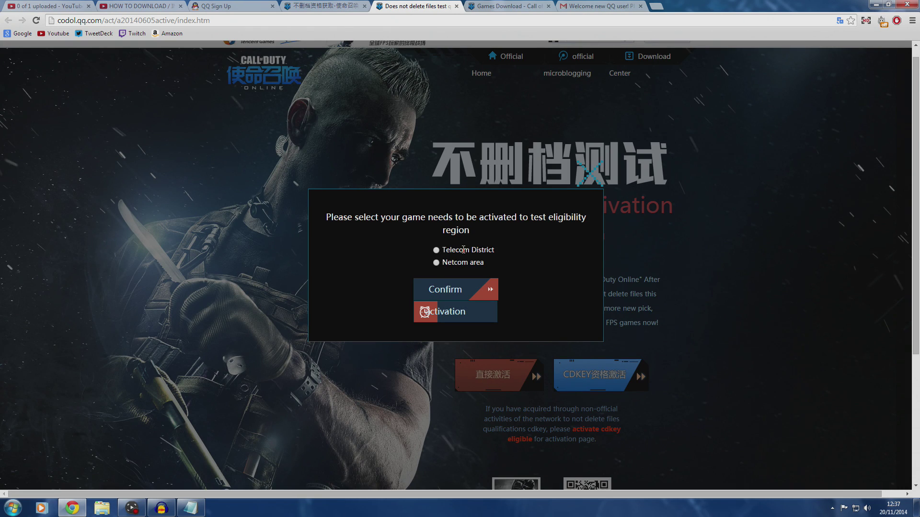
Step: Choose the Netcom area (网通区), show the page in its original language and confirm the activation (确认激活)
mouse_move(462, 259)
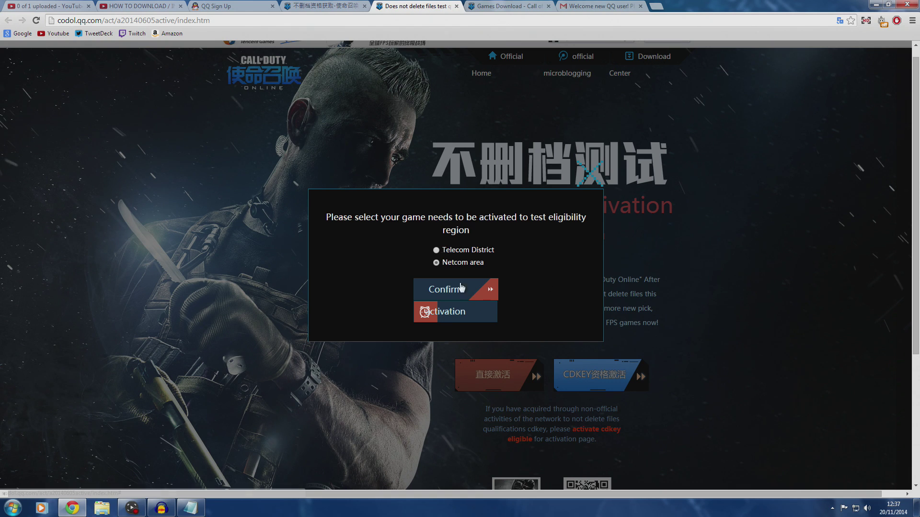
left_click(839, 21)
left_click(813, 61)
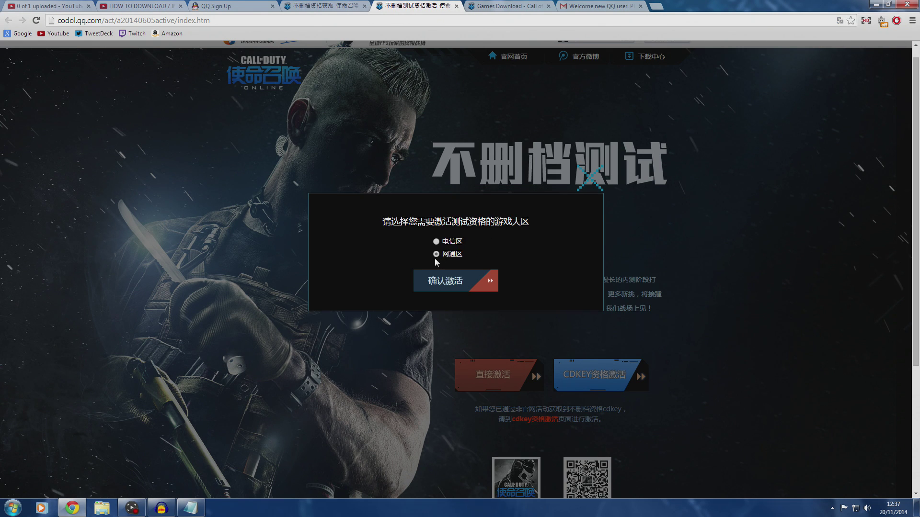
left_click(458, 288)
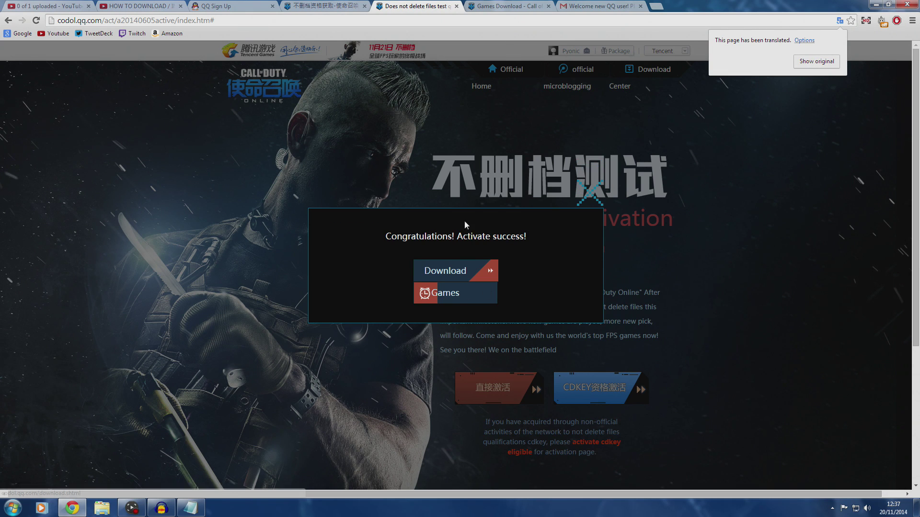
Step: Show the activation result page in its original language, and close the activation and qualification pages
left_click(817, 61)
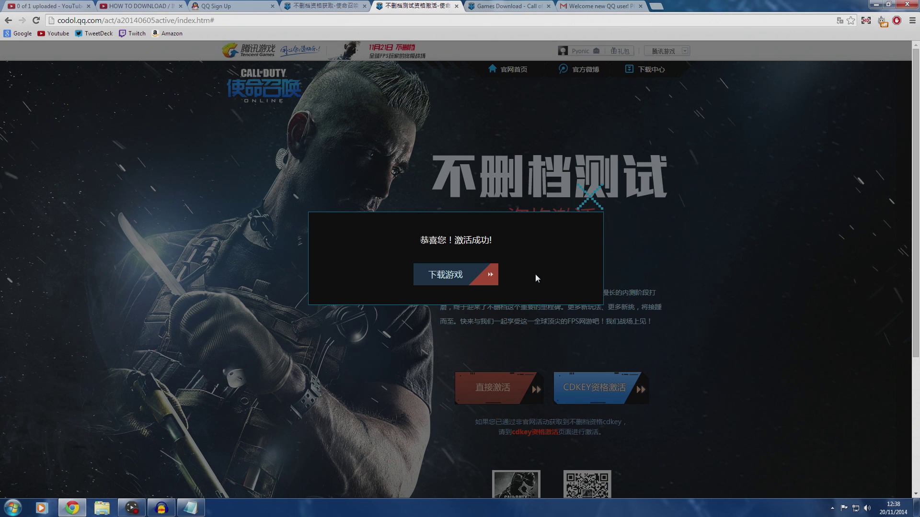
key("ctrl+w")
key("ctrl+w")
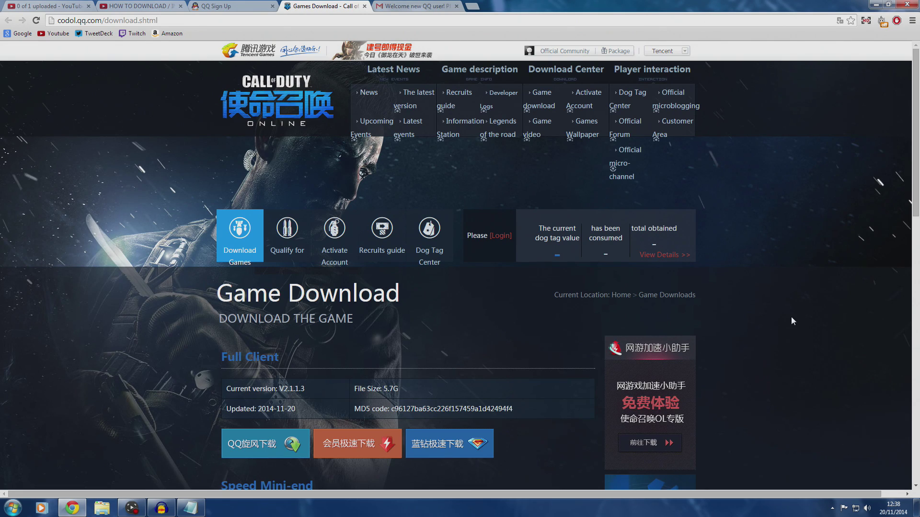
Step: Decline the translation of the game download page so it displays in its original language
scroll(791, 327, "down", 4)
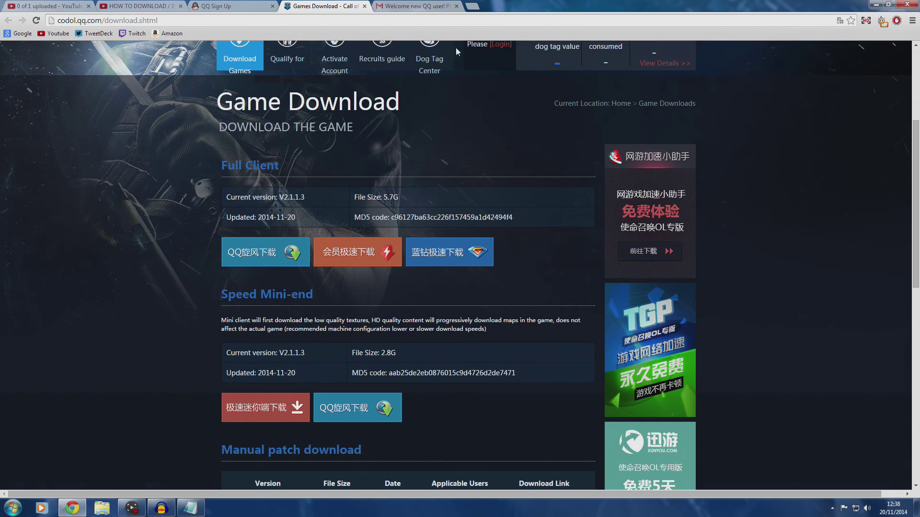
scroll(502, 272, "up", 4)
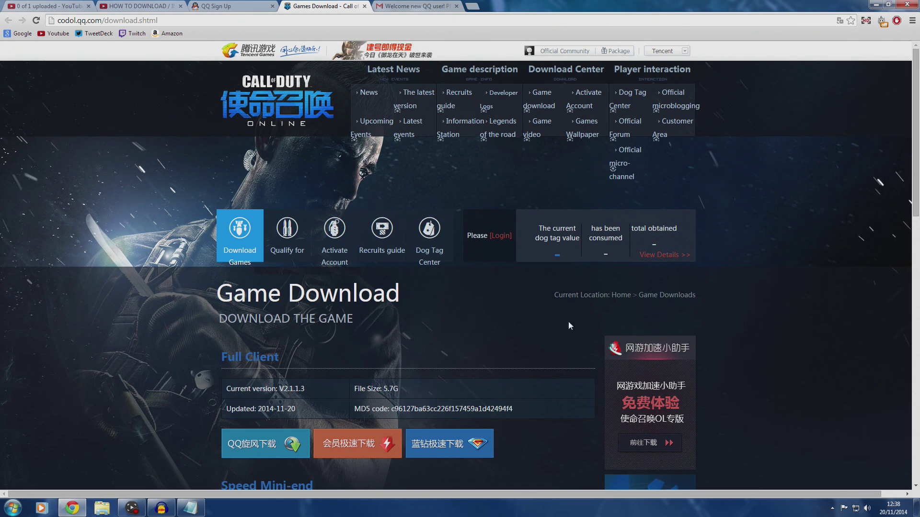
left_click(839, 21)
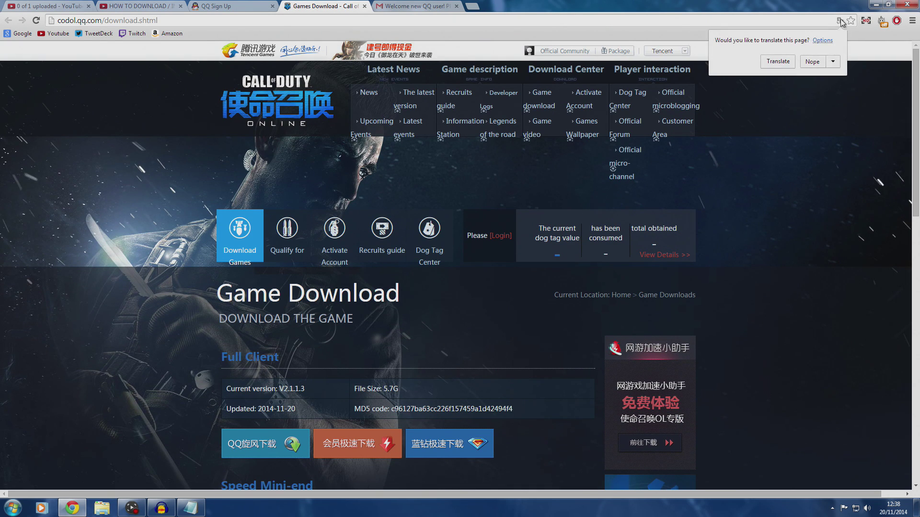
left_click(795, 62)
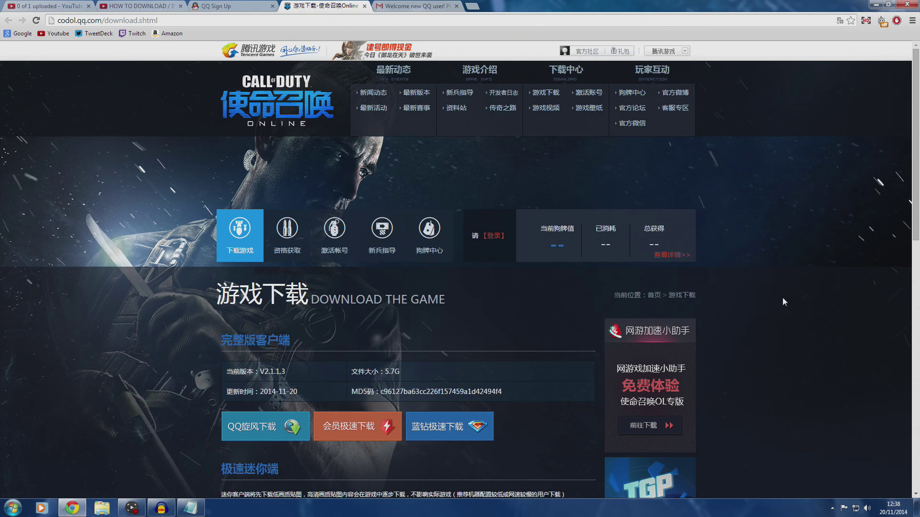
Step: Download the full client's (完整版客户端) downloader through the member high-speed option (会员极速下载)
scroll(723, 341, "down", 5)
scroll(471, 317, "up", 7)
scroll(469, 327, "down", 11)
scroll(572, 341, "up", 4)
scroll(572, 341, "up", 5)
scroll(551, 343, "down", 4)
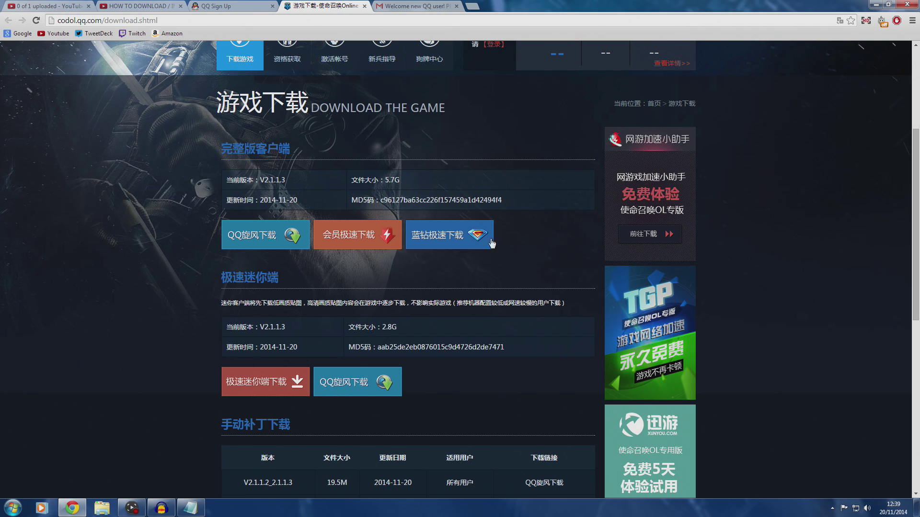
left_click(351, 238)
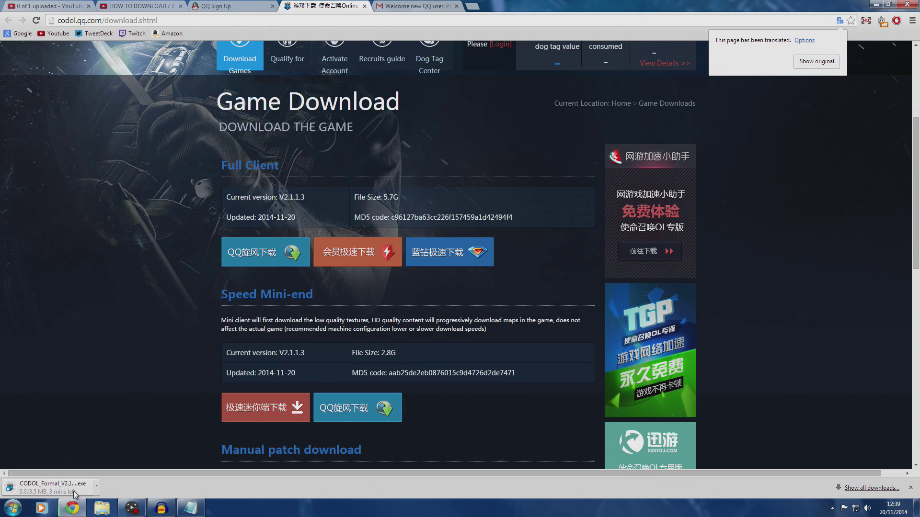
Step: Run the downloaded CODOL_Formal_V2.1.1.3_FULL_VIPDL_signed.exe and reposition the downloader window
scroll(90, 470, "down", 3)
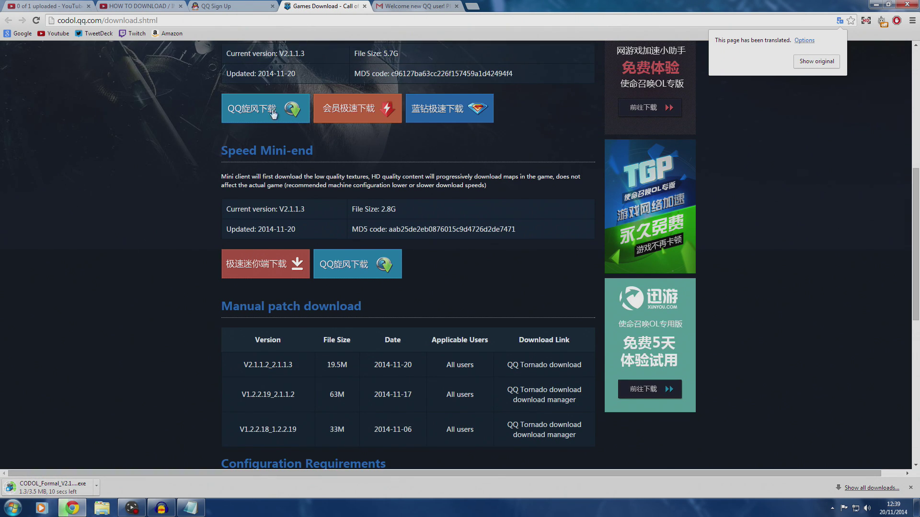
scroll(215, 288, "down", 2)
scroll(180, 269, "up", 6)
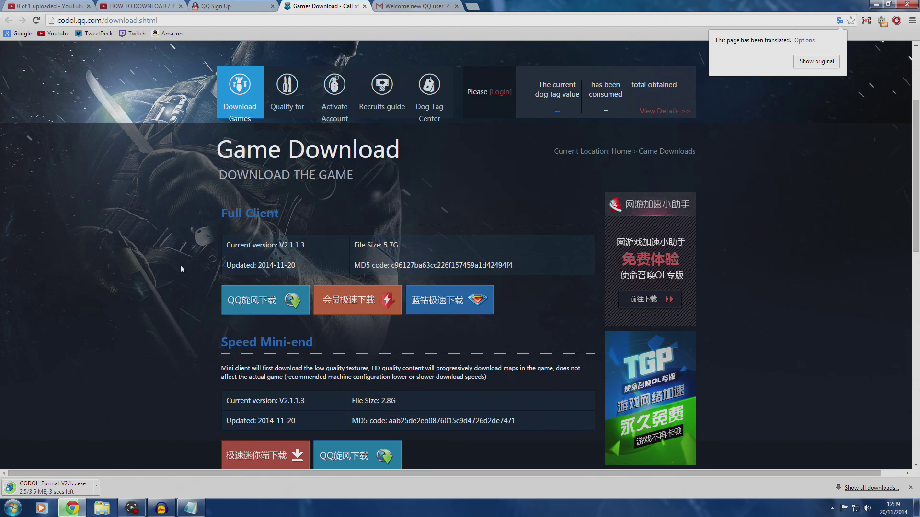
scroll(180, 269, "up", 2)
scroll(366, 326, "down", 1)
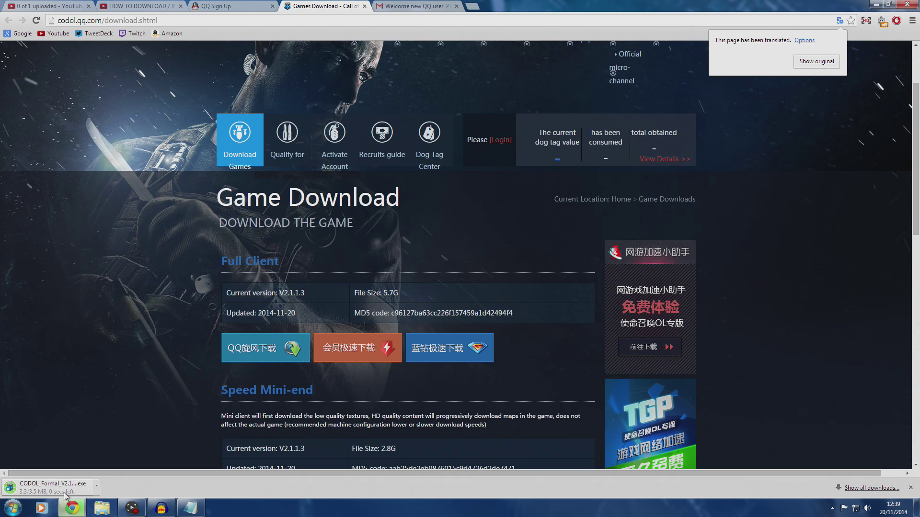
left_click(53, 487)
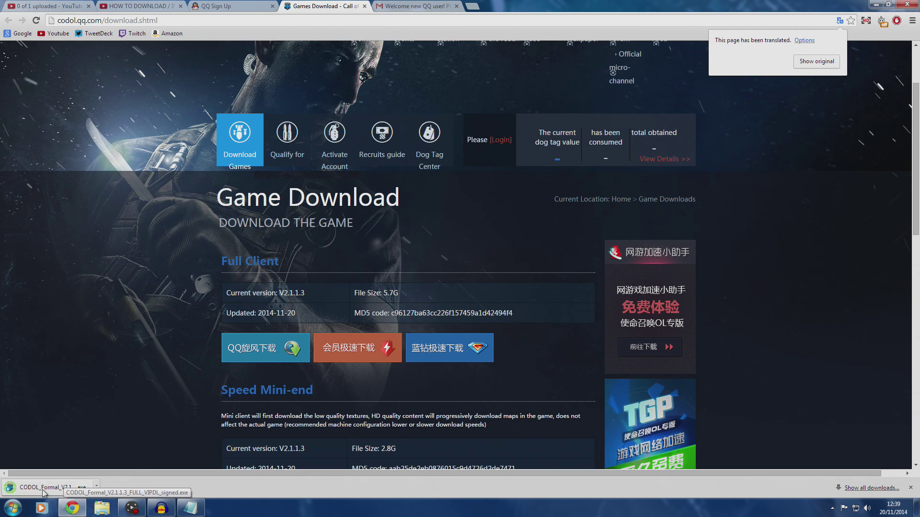
left_click(480, 261)
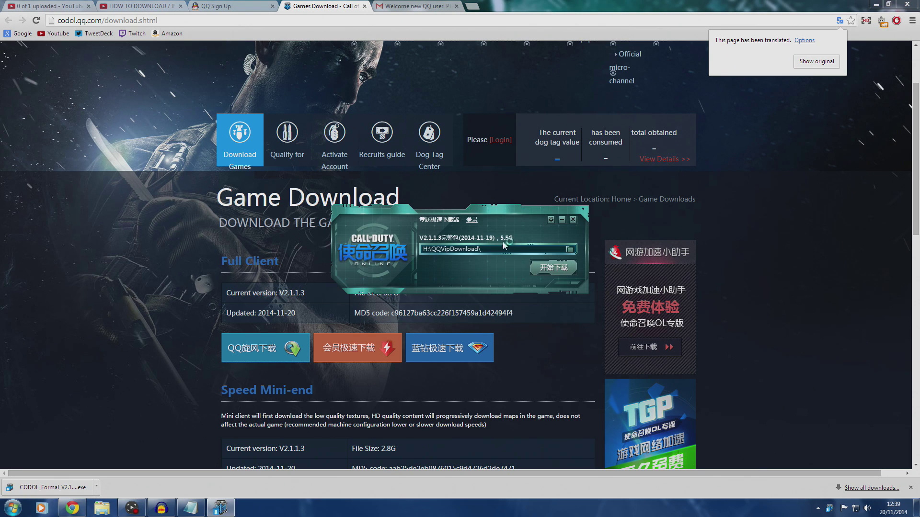
left_click_drag(498, 214, 491, 198)
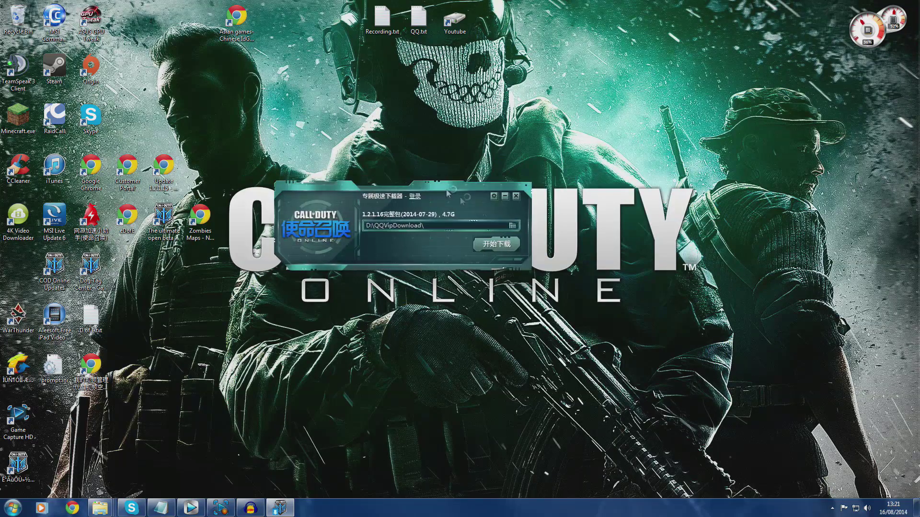
Step: Set the game's download folder to C:\Games\COD Online and start the download (开始下载)
left_click(513, 226)
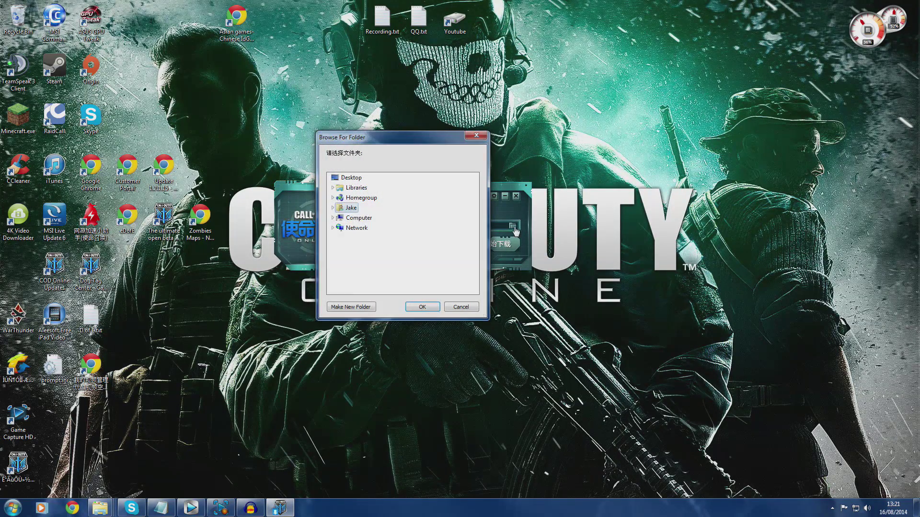
left_click(332, 217)
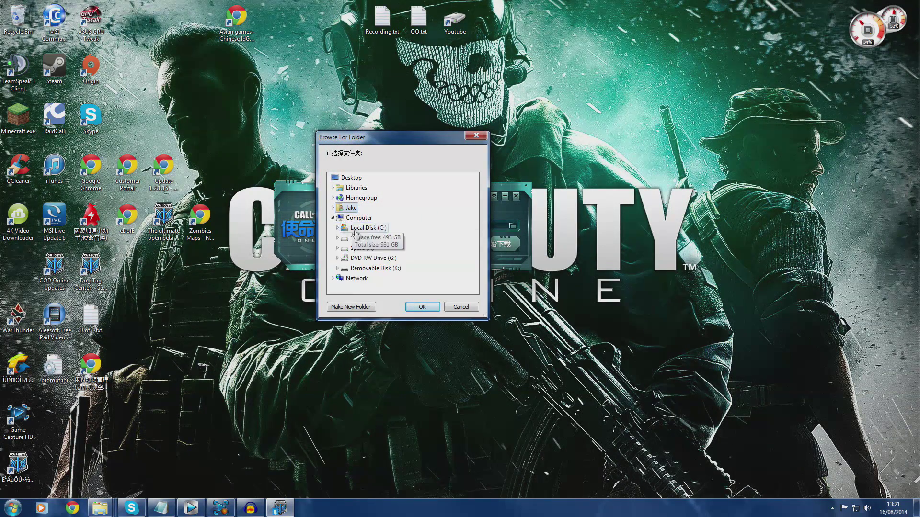
left_click(337, 228)
left_click(343, 209)
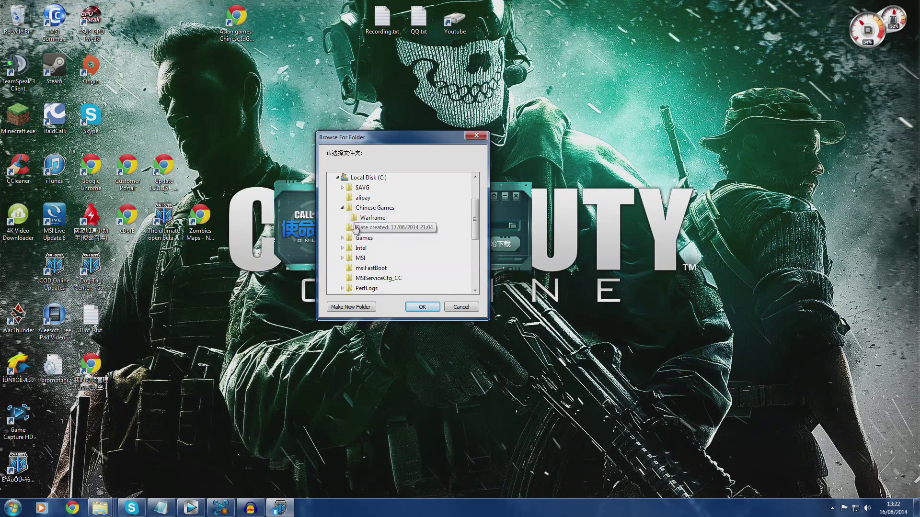
left_click(342, 237)
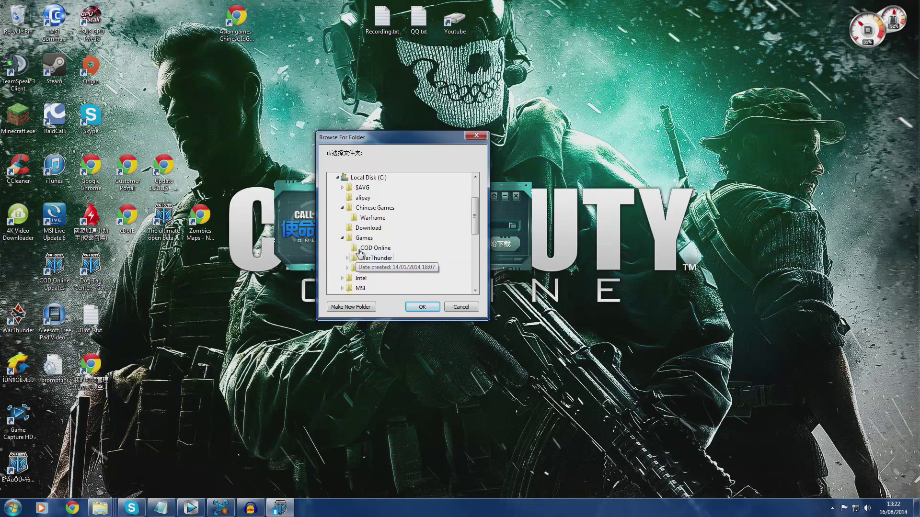
left_click(360, 250)
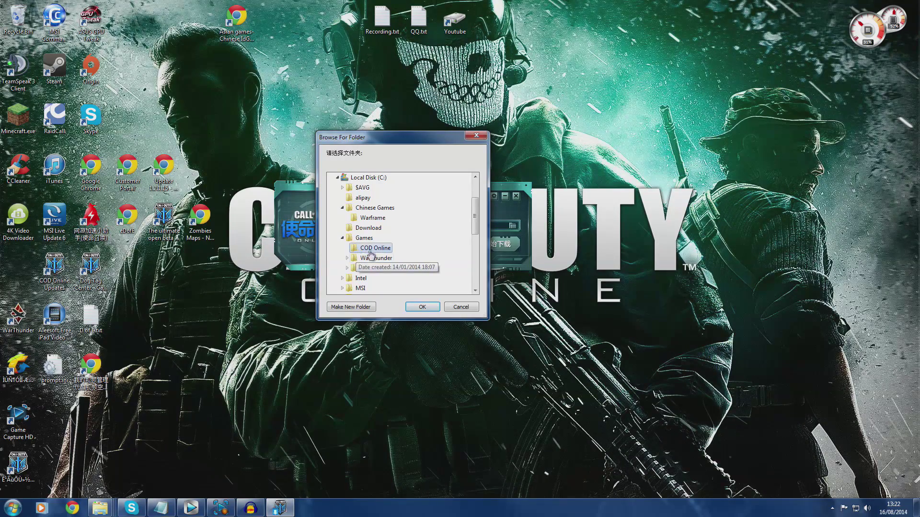
left_click(415, 310)
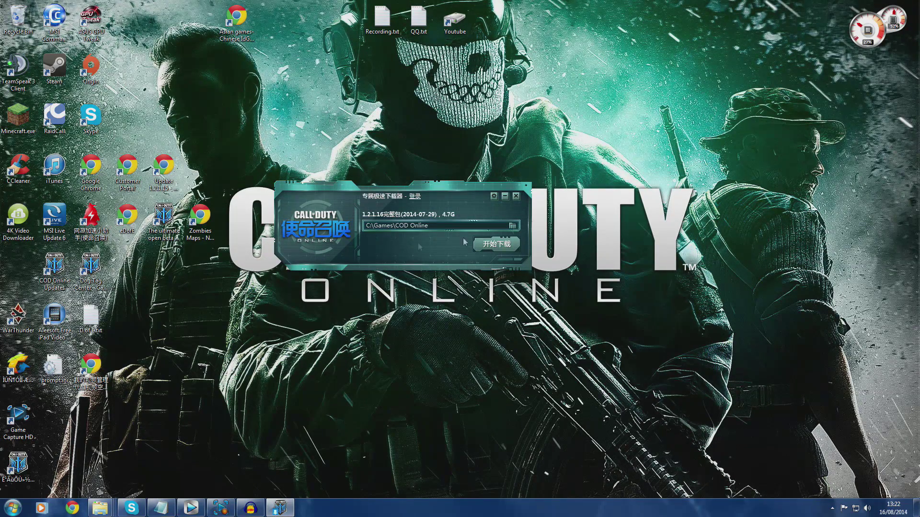
left_click(495, 247)
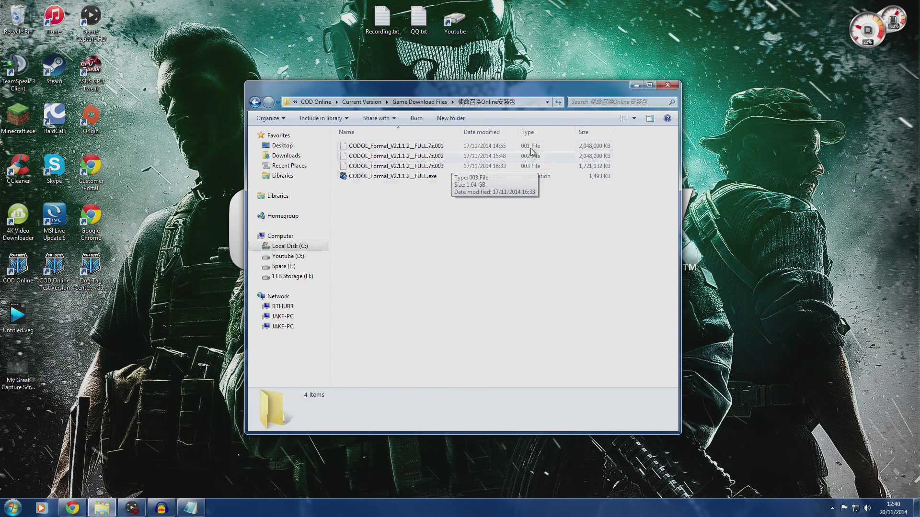
Step: Launch the CODOL_Formal_V2.1.1.2__FULL.exe installer and proceed with the game, vc2010 and dx components selected
left_click(375, 179)
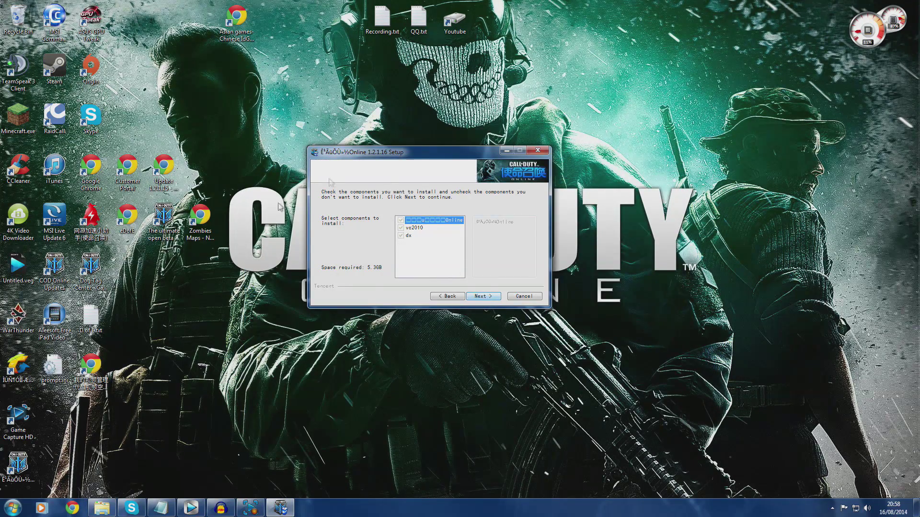
left_click(412, 228)
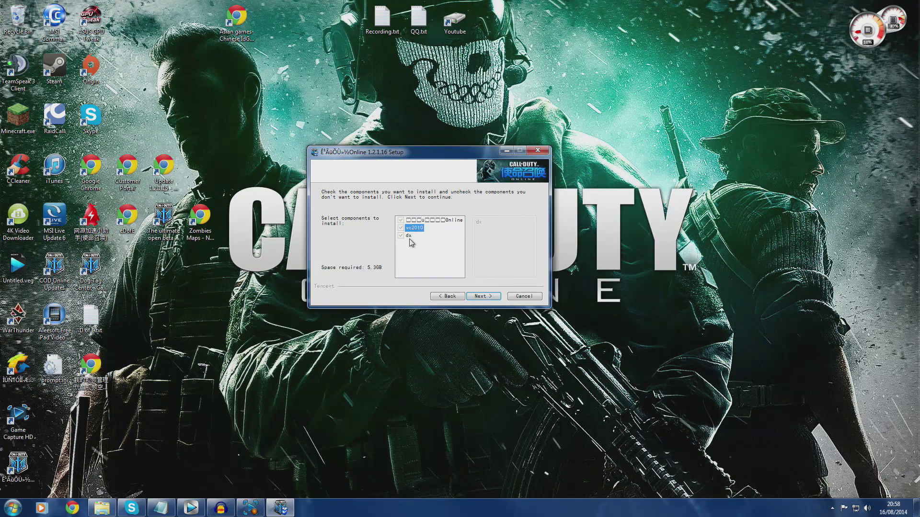
left_click(492, 297)
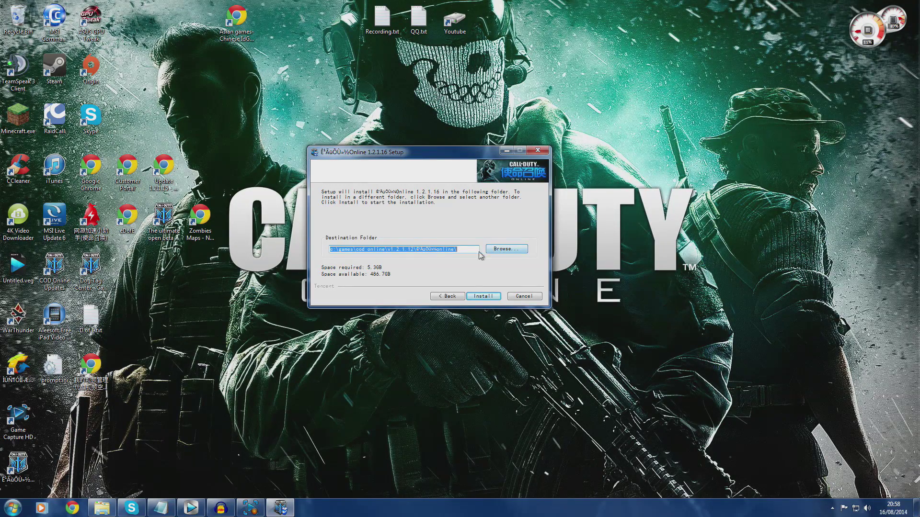
Step: Browse for the installer's destination and select the folder C:\Games\COD Online
left_click(415, 249)
left_click(504, 250)
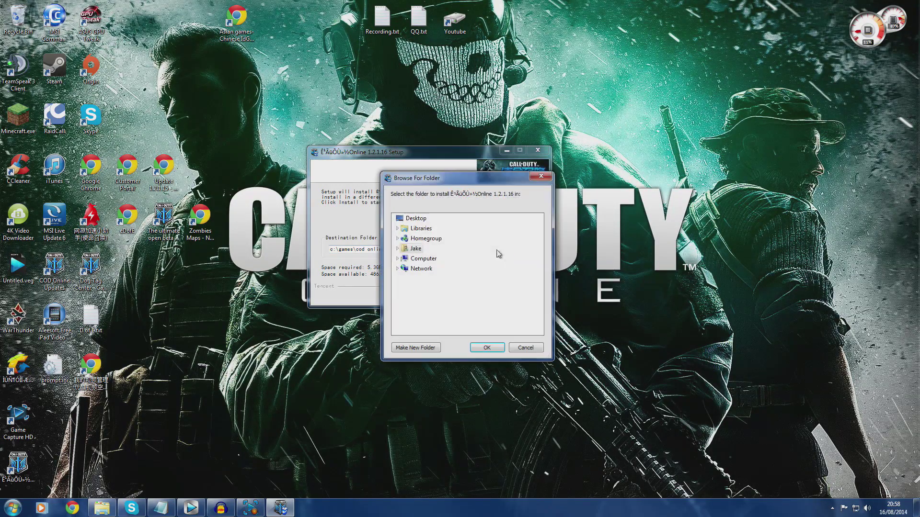
left_click(400, 260)
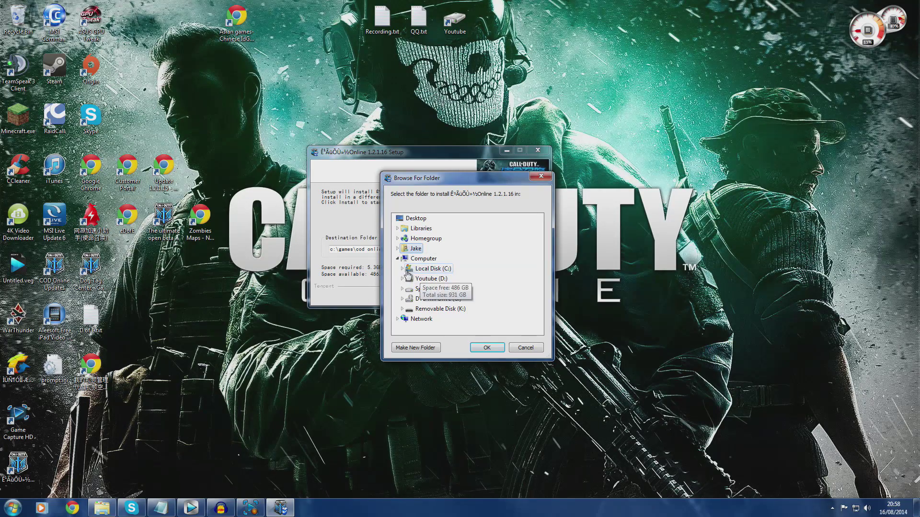
left_click(402, 270)
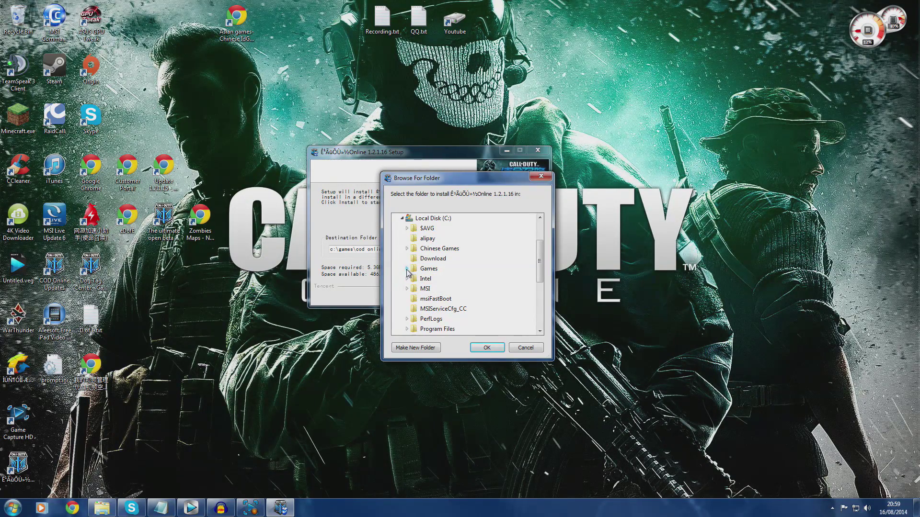
left_click(413, 269)
left_click(439, 279)
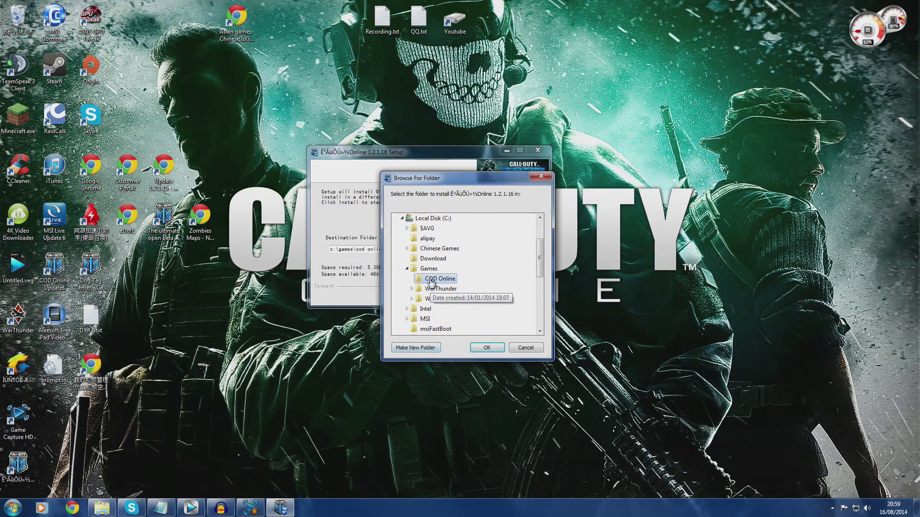
Step: Create a new folder named V1.2.1.16 inside COD Online, use it as the destination and start the installation
left_click(415, 348)
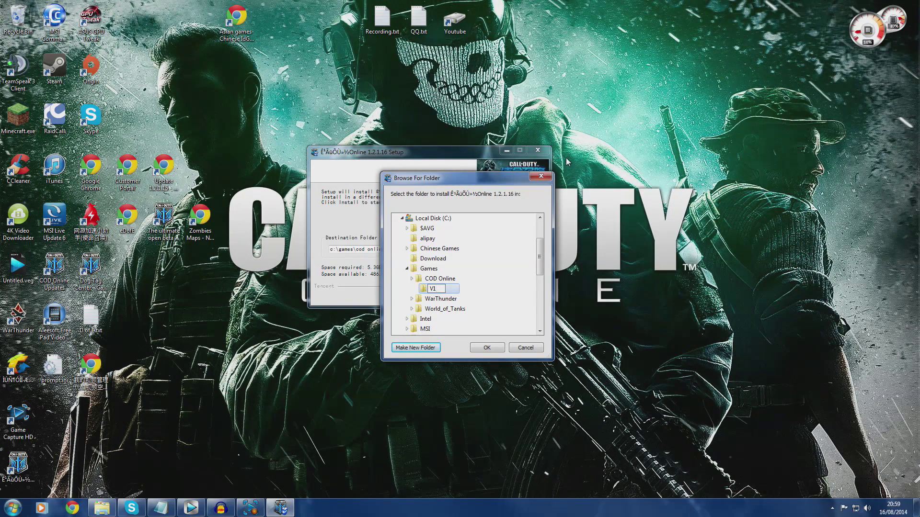
type(".1.2")
key("BackSpace")
type("16")
key("Return")
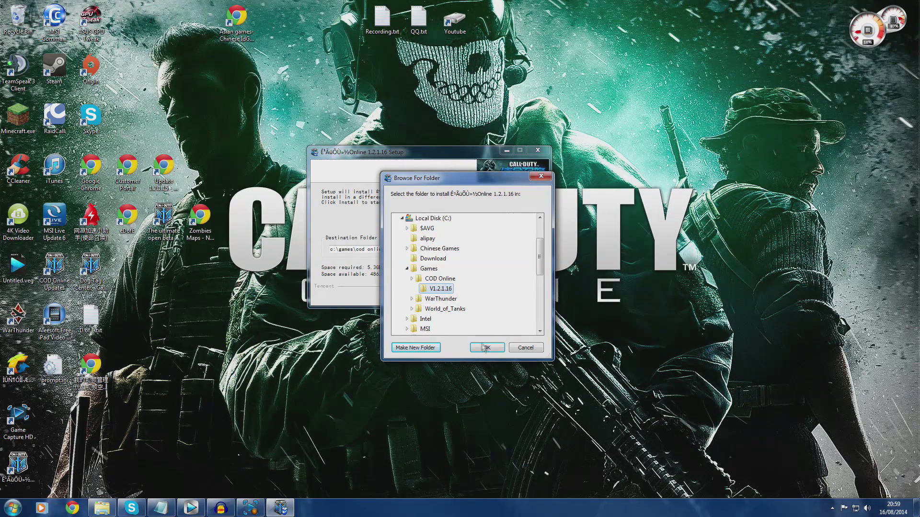
left_click(487, 348)
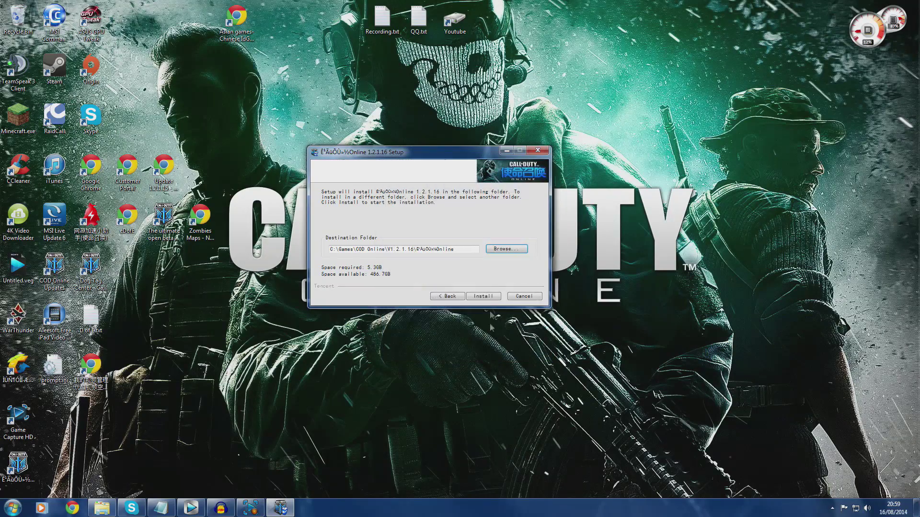
left_click(484, 296)
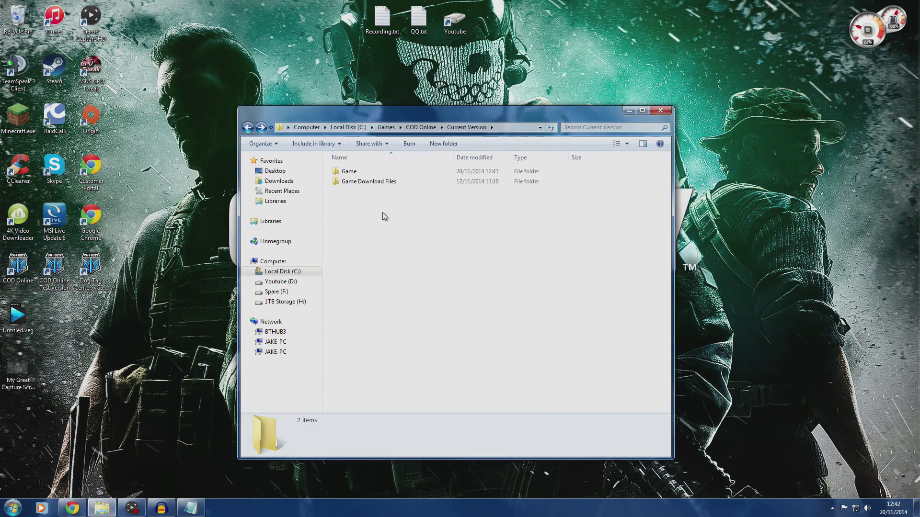
Step: Open the 使命召唤Online安装包 folder inside Current Version\Game and look through the installed files
double_click(400, 174)
double_click(401, 173)
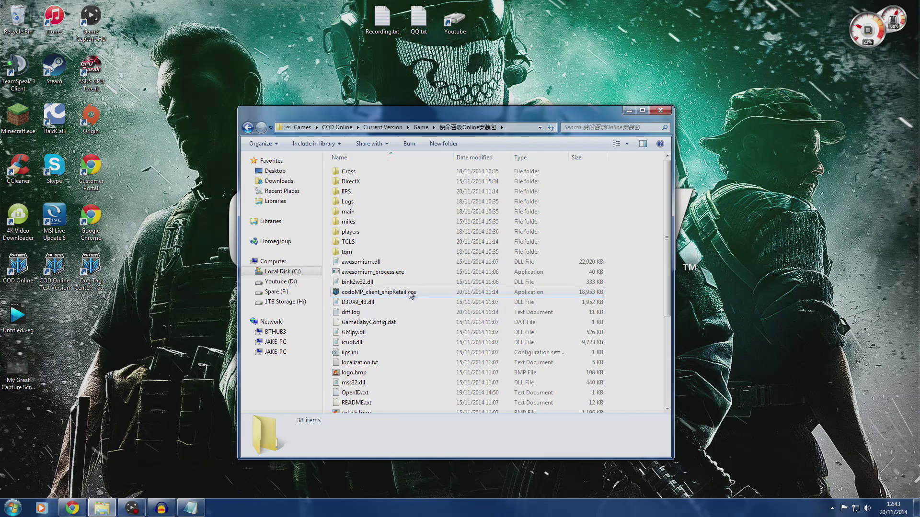
scroll(415, 346, "down", 5)
scroll(448, 336, "up", 5)
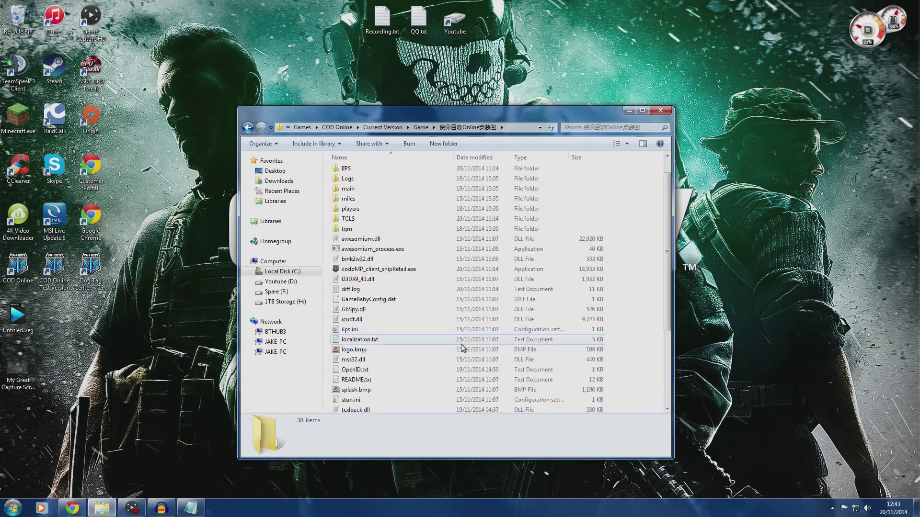
scroll(538, 308, "down", 5)
scroll(537, 309, "up", 5)
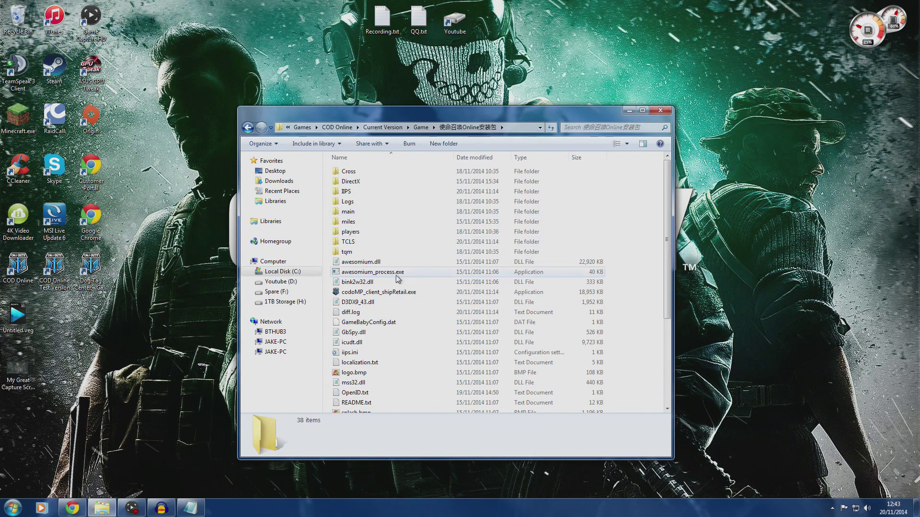
Step: Try to launch codoMP_client_shipRetail.exe, dismiss the TENVF dialog and close the gamesafe.qq.com page
left_click(361, 293)
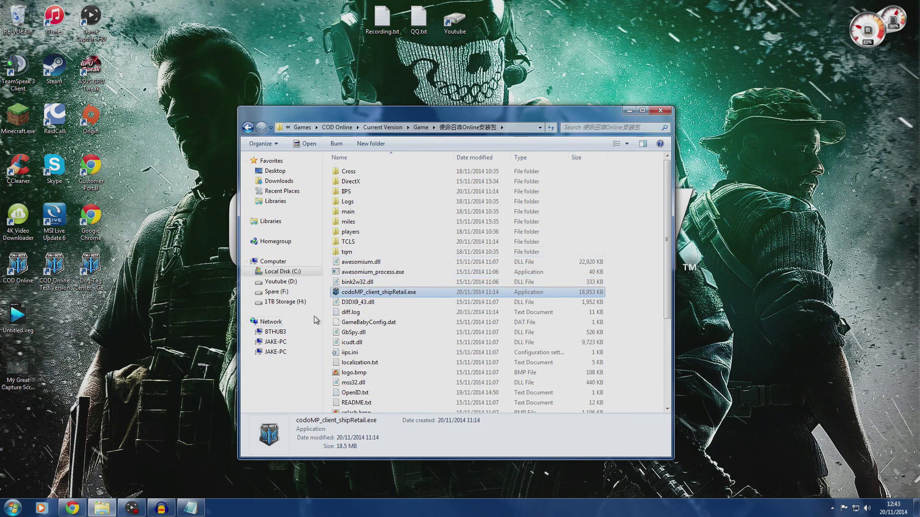
double_click(424, 297)
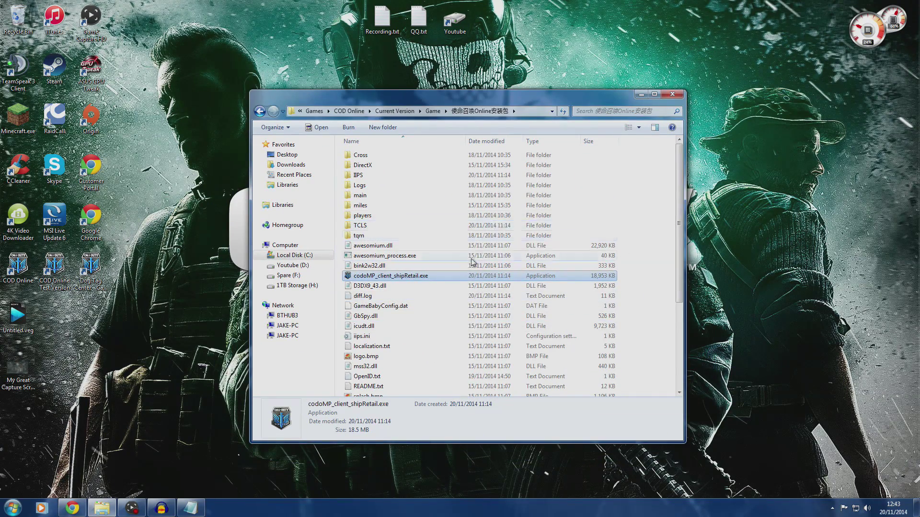
double_click(441, 276)
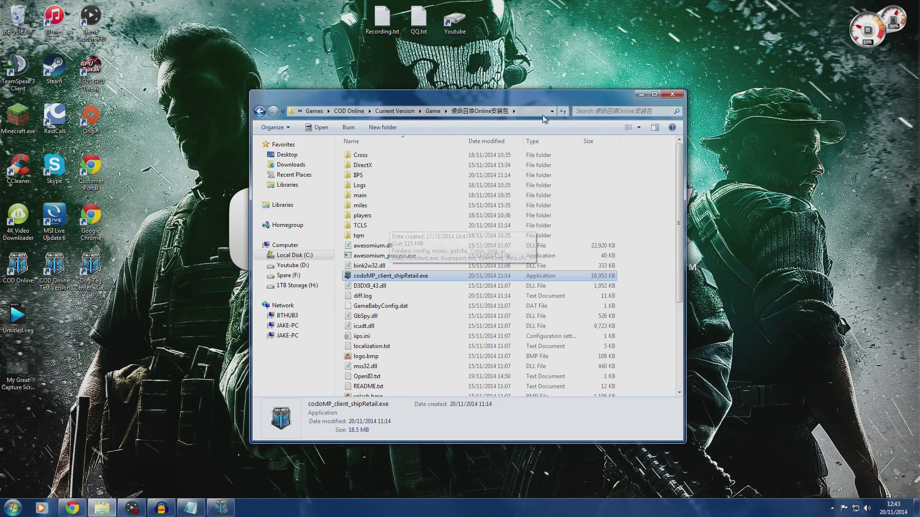
left_click_drag(471, 99, 505, 250)
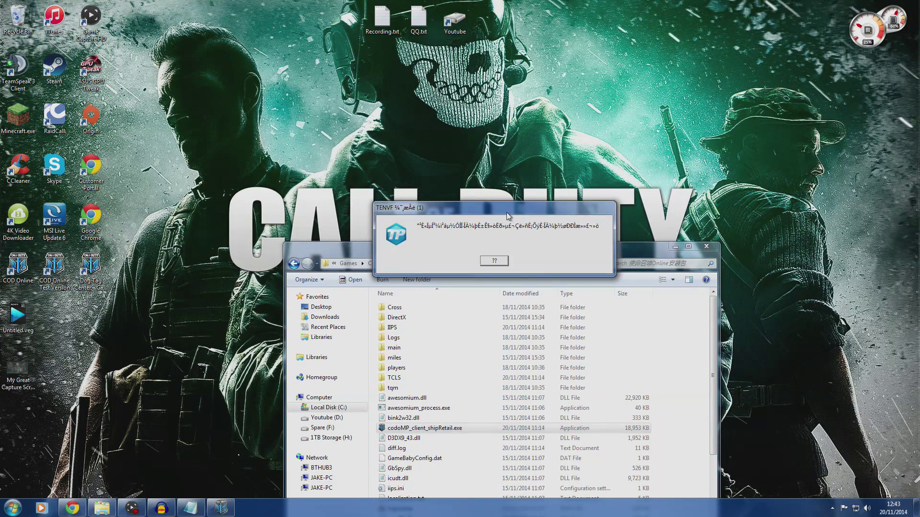
left_click(675, 248)
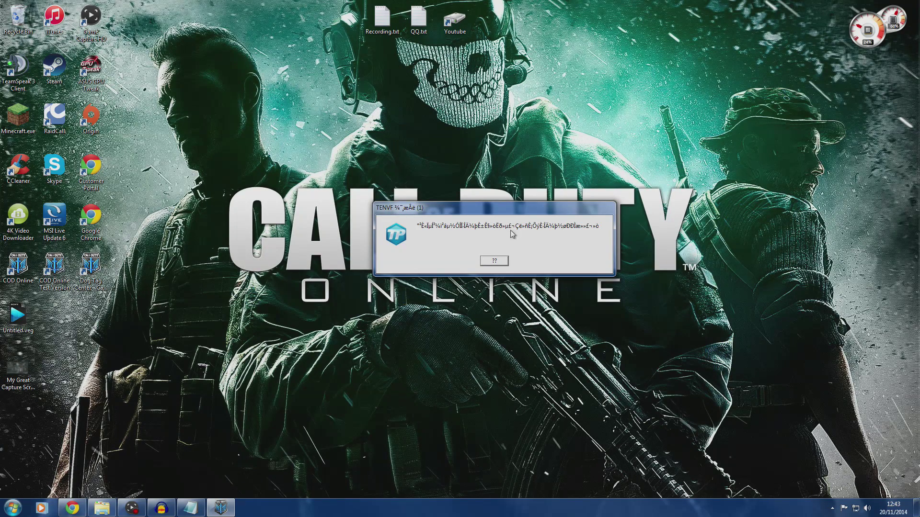
left_click(504, 260)
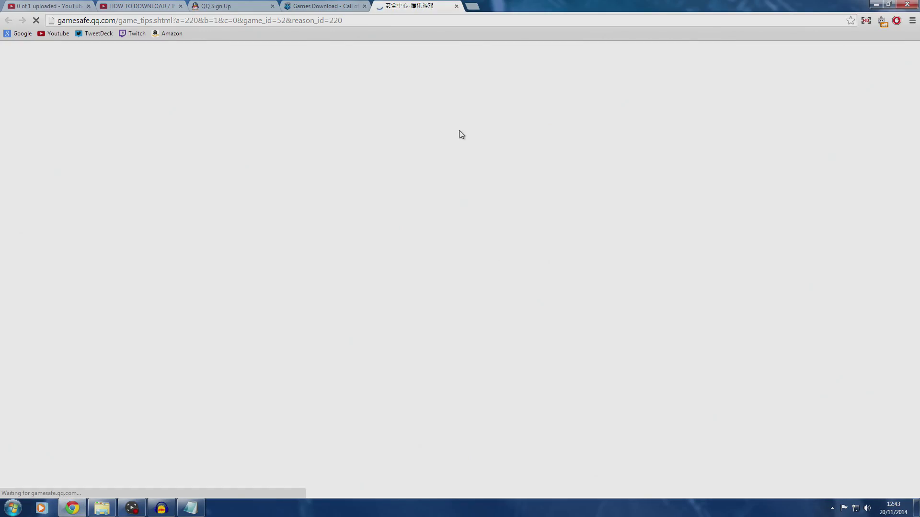
middle_click(416, 9)
Step: Return to the Game folder in the file window and rename its 使命召唤Online安装包 subfolder to Game
left_click(96, 514)
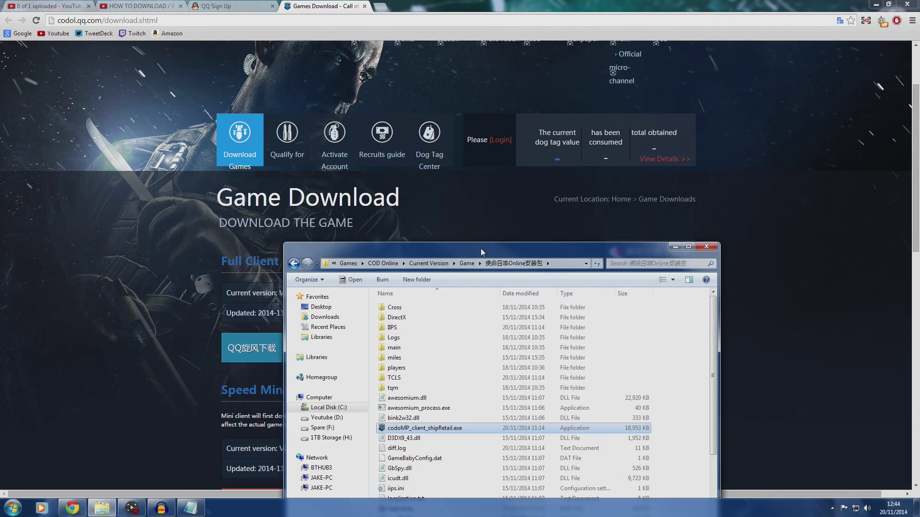
left_click_drag(481, 249, 451, 108)
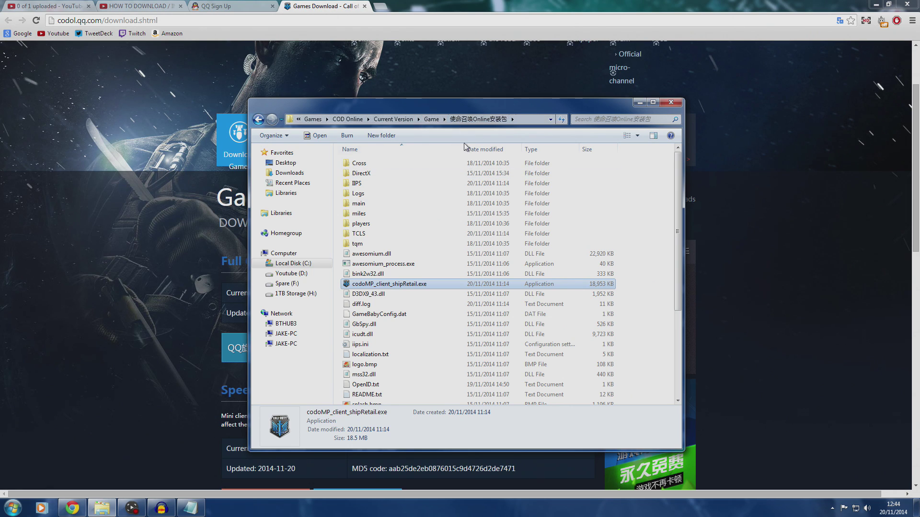
key("BackSpace")
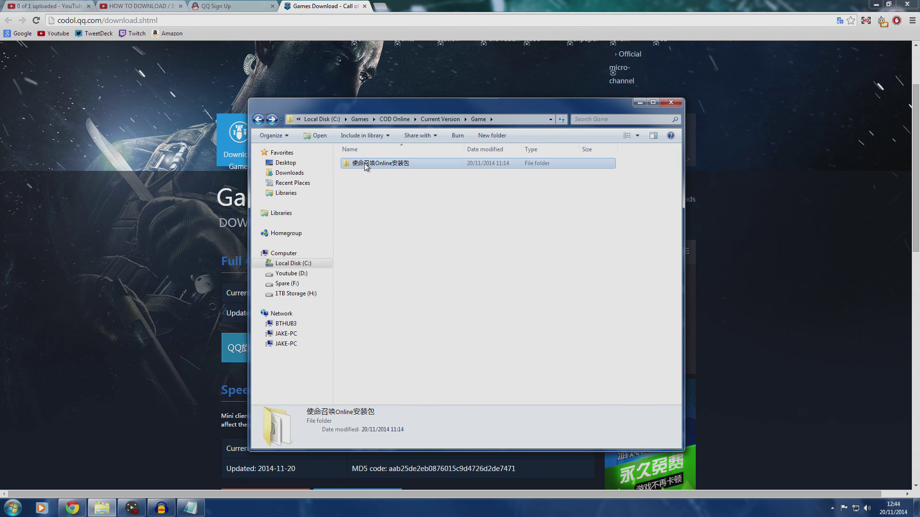
double_click(370, 167)
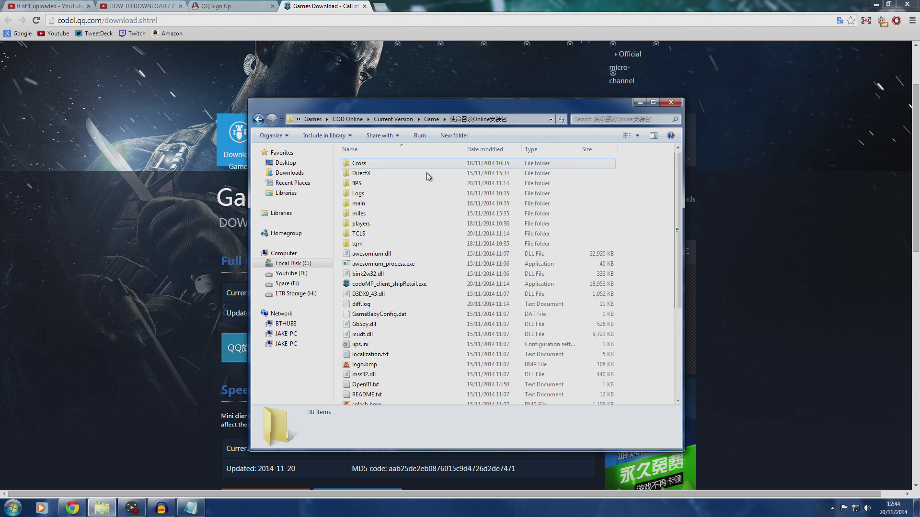
key("BackSpace")
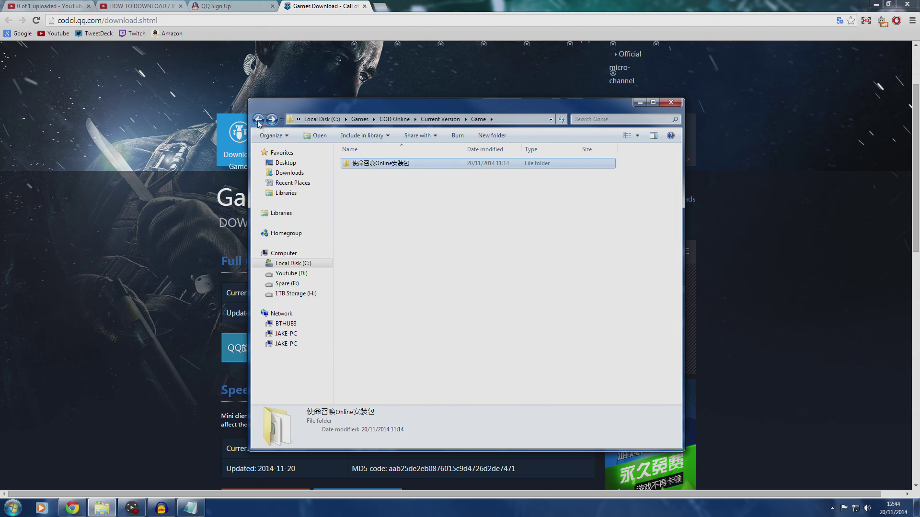
left_click(258, 119)
left_click(272, 119)
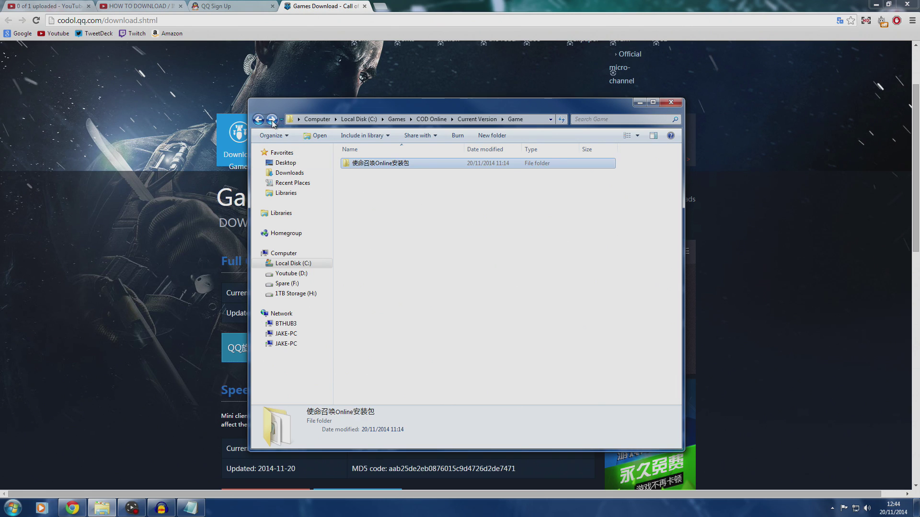
right_click(410, 166)
left_click(435, 341)
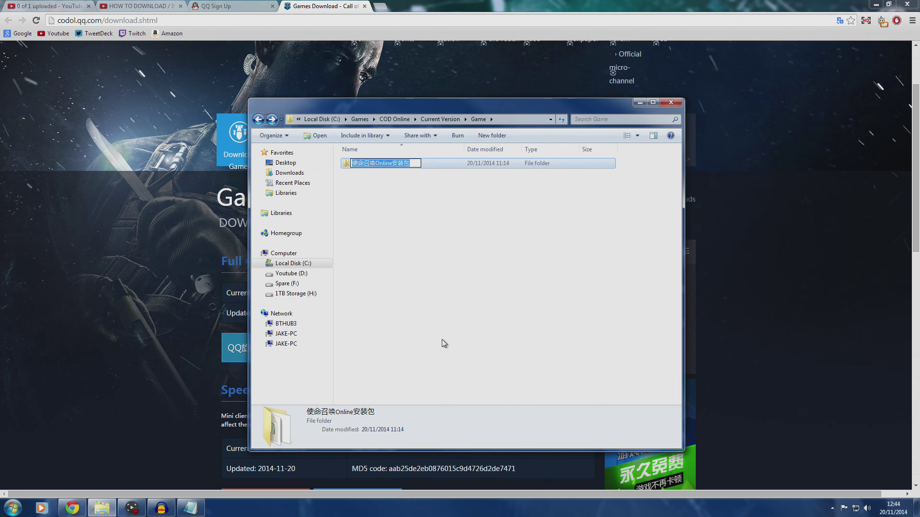
type("Game")
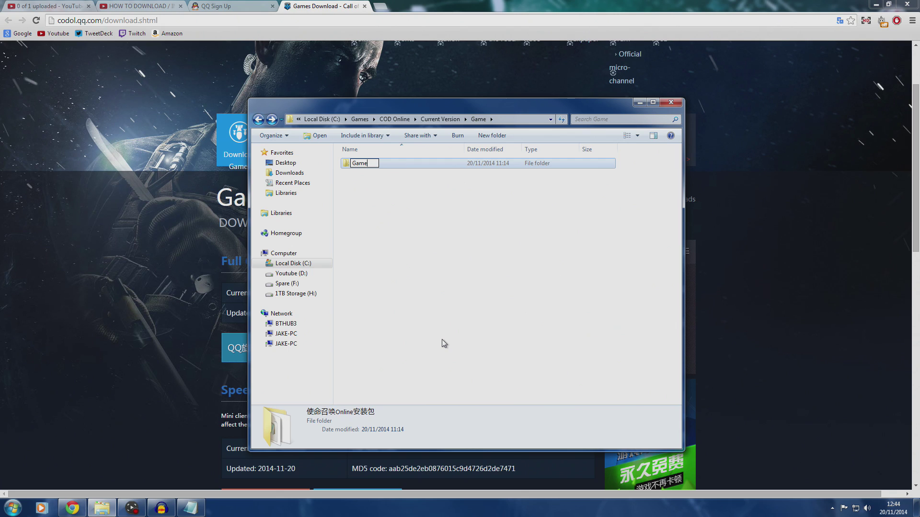
key("Return")
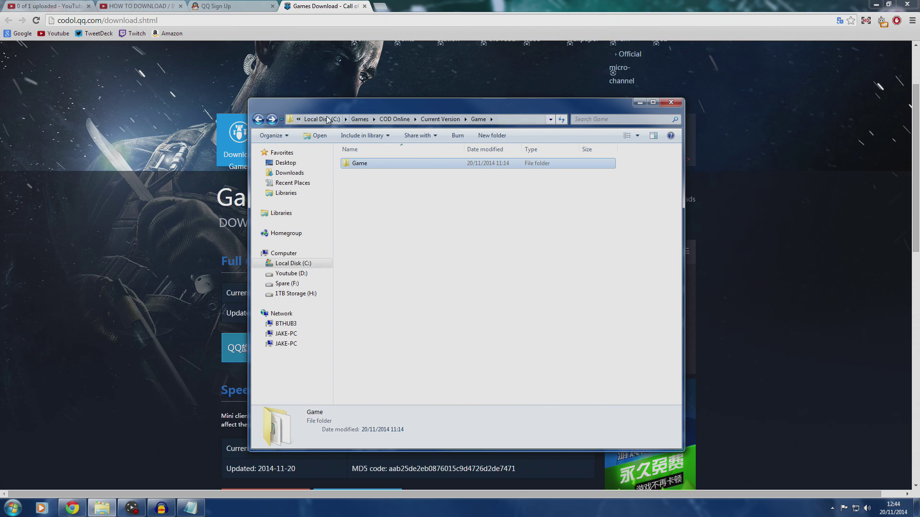
Step: Launch codoMP_client_shipRetail.exe from the inner Game folder and log in with the QQ account number and password
double_click(380, 164)
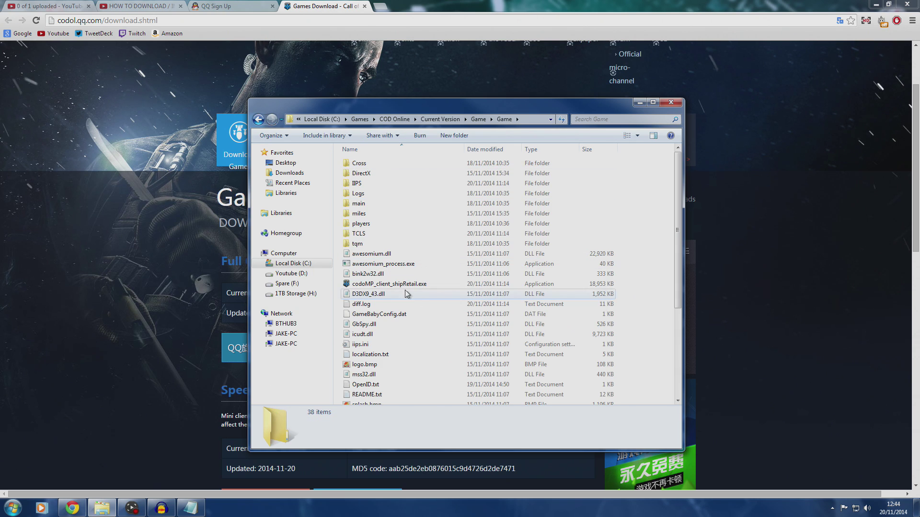
double_click(379, 285)
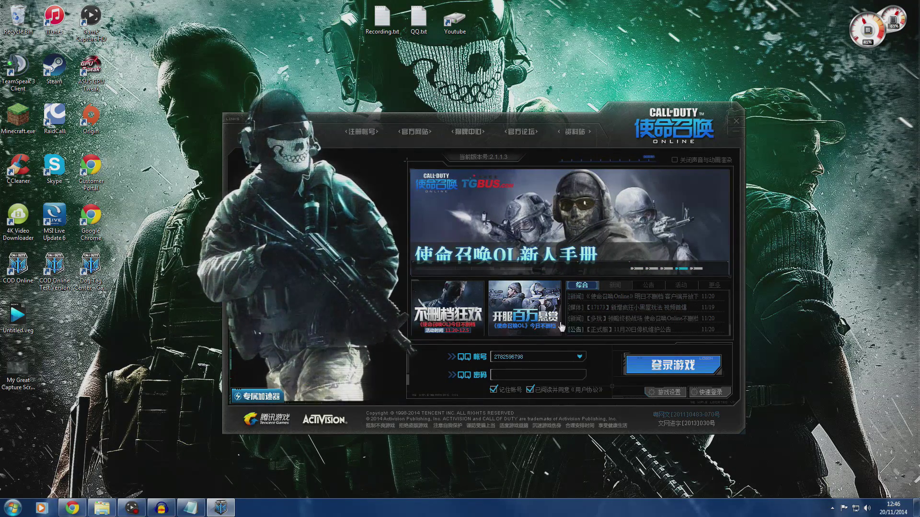
left_click(550, 356)
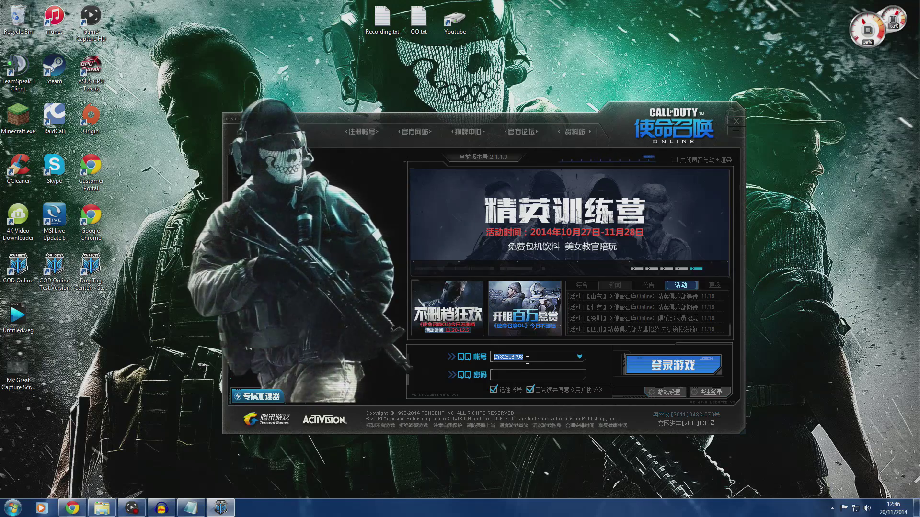
key("ctrl+v")
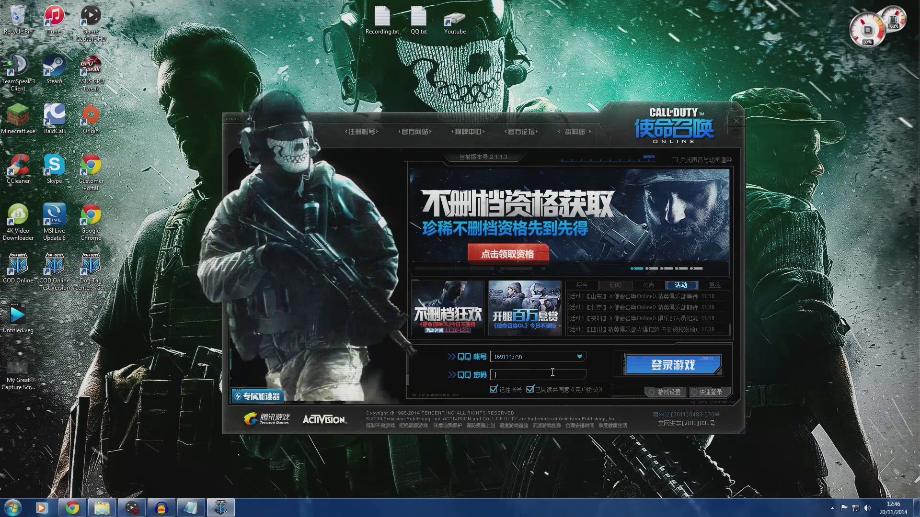
left_click(552, 372)
type("******")
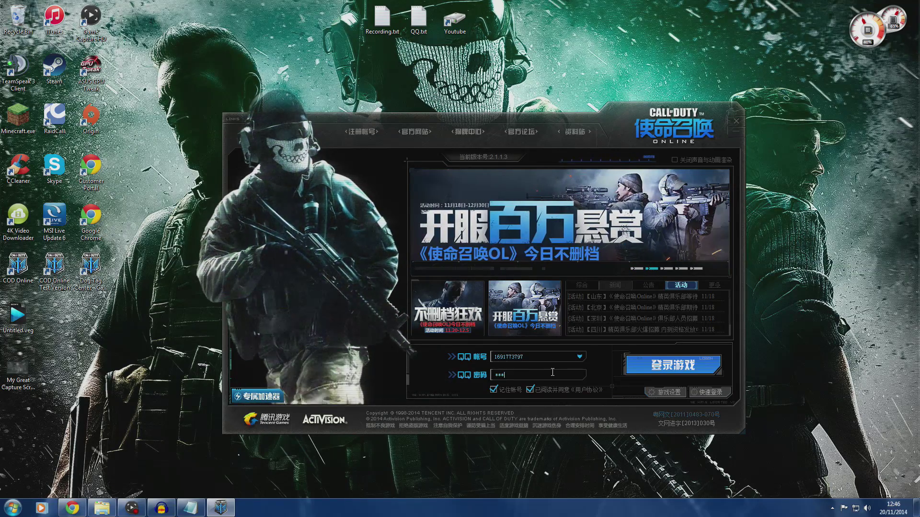
type("*")
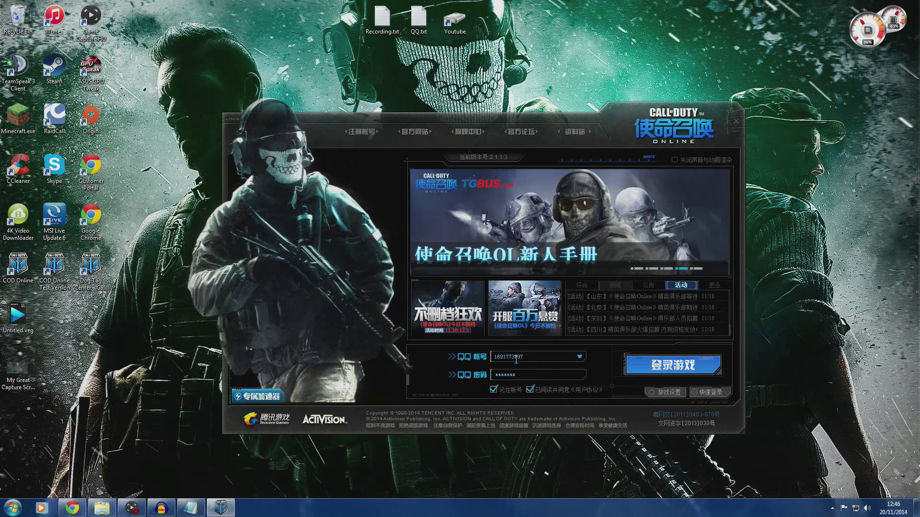
left_click(675, 366)
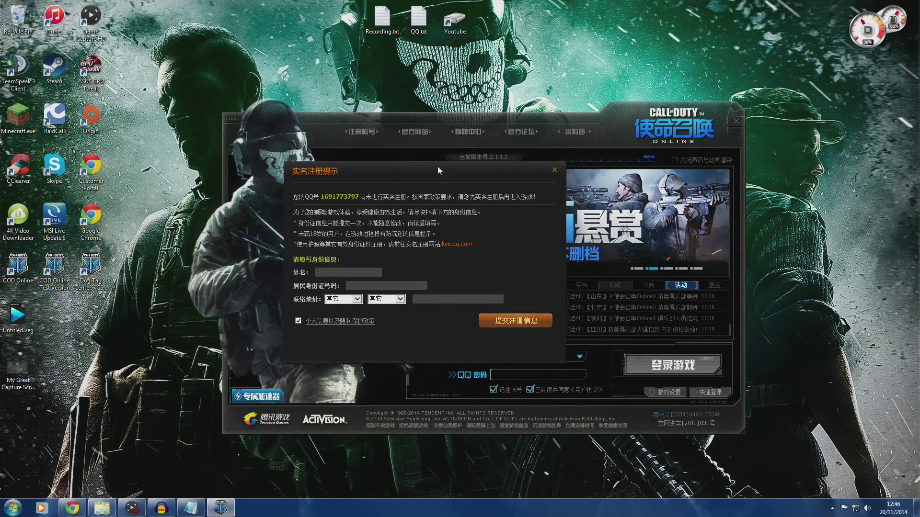
Step: Move the real-name registration dialog (实名注册提示) aside and place the browser window with idgen.larskort.org beside it
left_click_drag(350, 142, 216, 62)
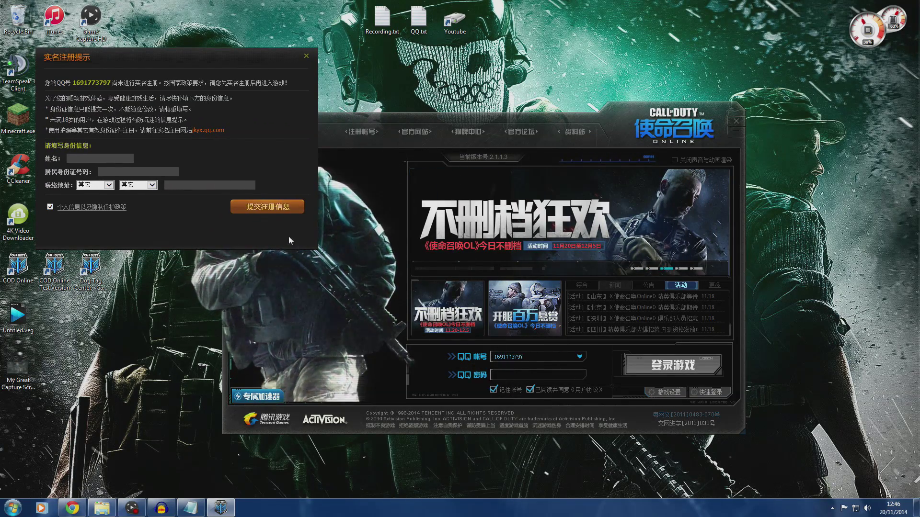
left_click(71, 508)
left_click_drag(536, 5, 622, 66)
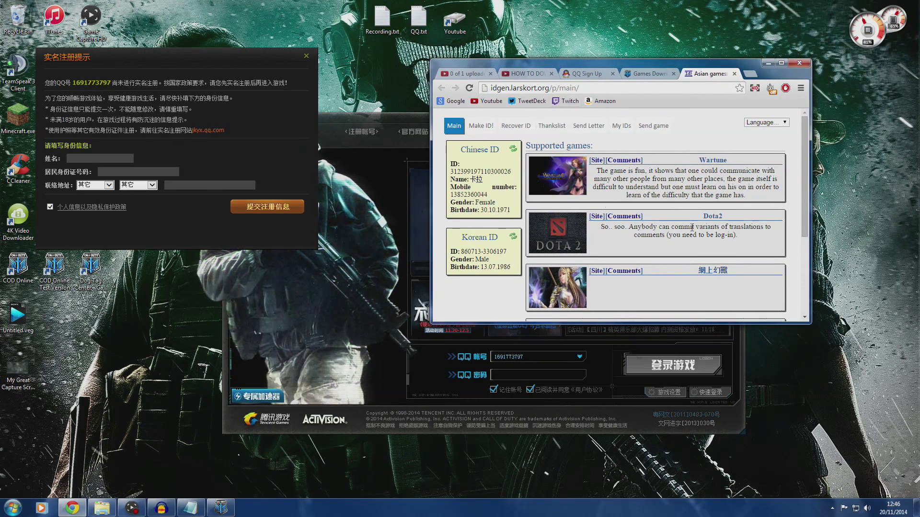
Step: Generate a new Chinese ID on idgen.larskort.org and copy its ID number and name into the matching fields of the 实名注册提示 dialog
left_click(514, 151)
left_click_drag(512, 171, 449, 172)
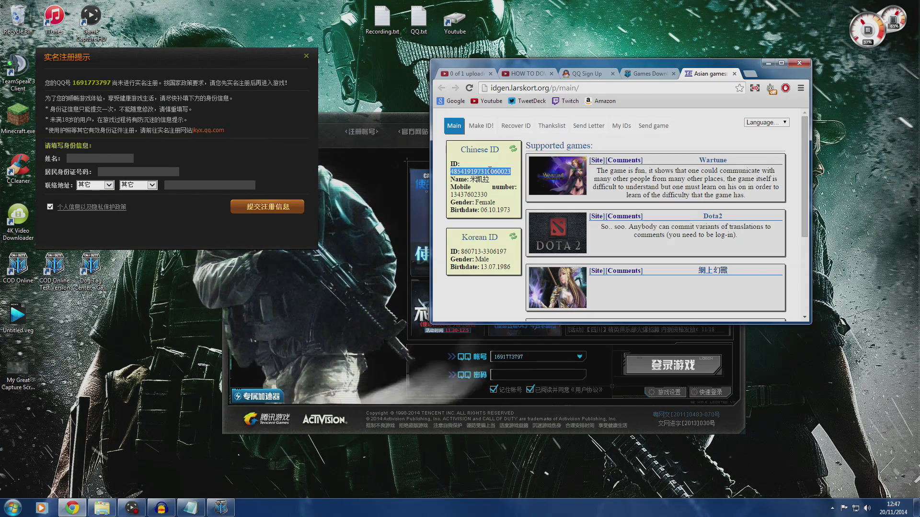
left_click_drag(490, 170, 159, 176)
left_click(606, 61)
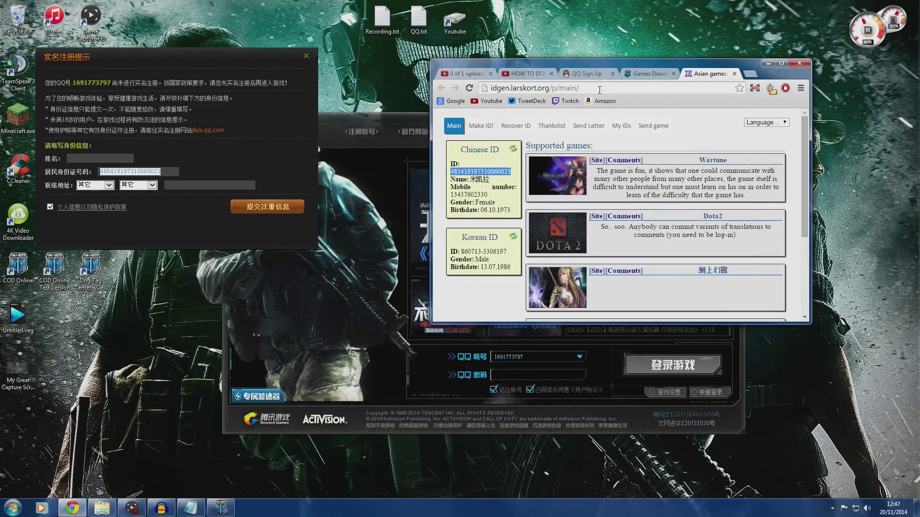
left_click_drag(494, 180, 99, 161)
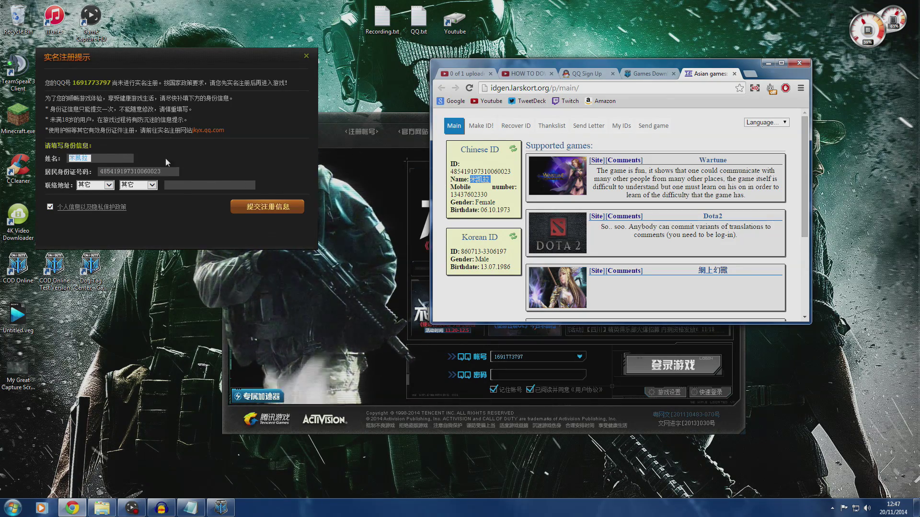
Step: Set the contact address province to 吉林 in the 实名注册提示 dialog and try to submit the registration information
left_click(103, 185)
left_click(91, 244)
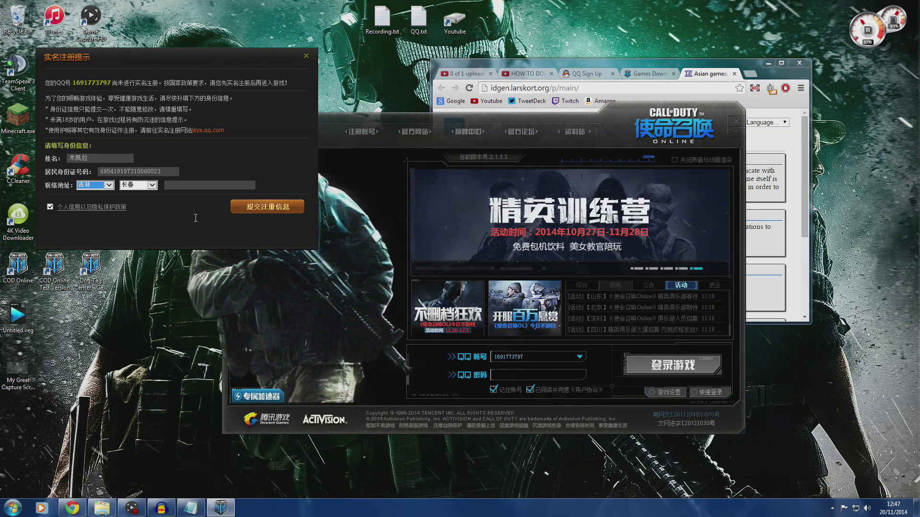
left_click(274, 211)
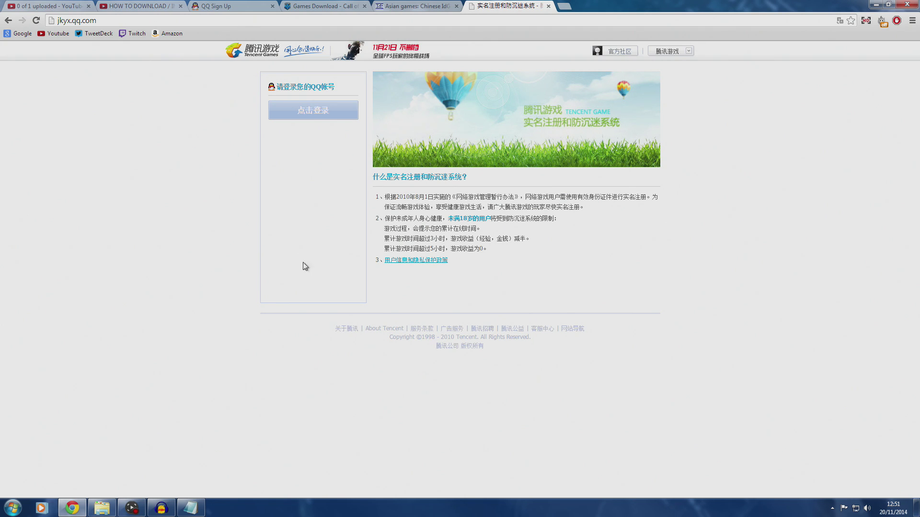
Step: Log in to jkyx.qq.com with the QQ account password and decline saving the password
left_click(325, 116)
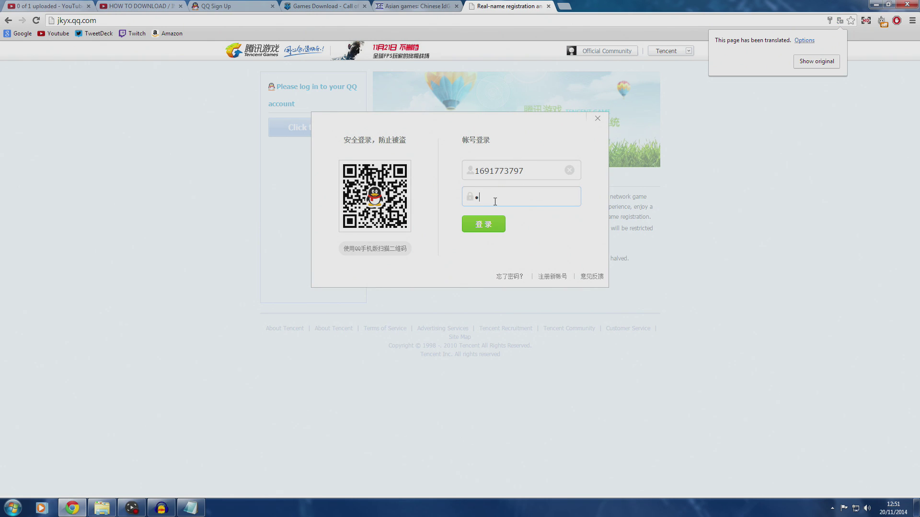
type("••")
key("Return")
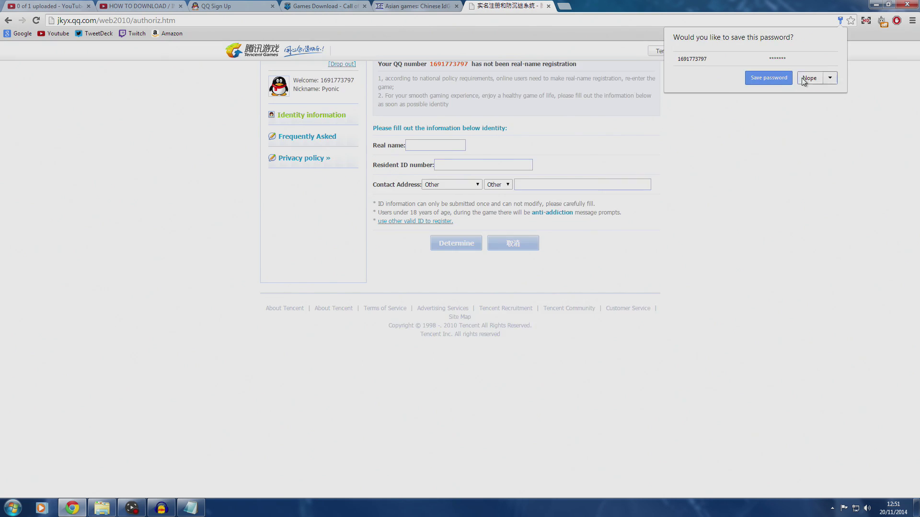
left_click(802, 80)
Step: Show the real-name registration page in its original language and enter the real name
left_click(841, 20)
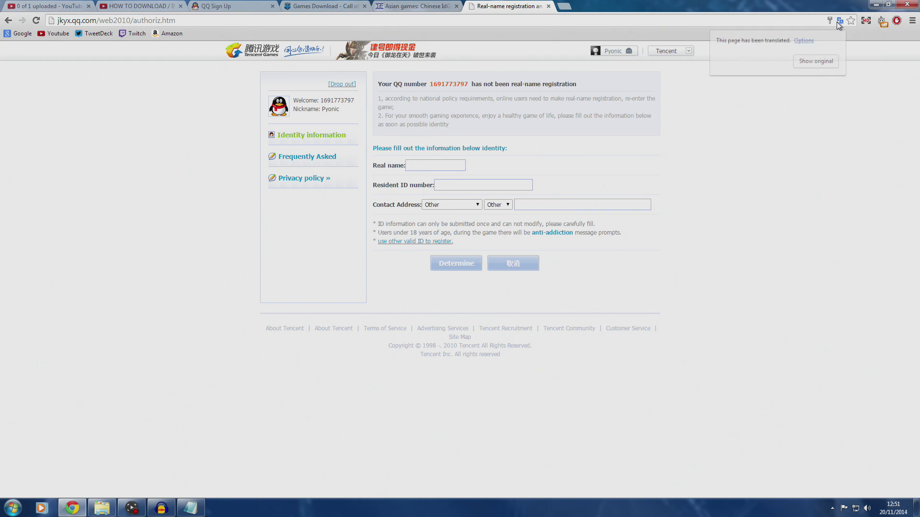
left_click(811, 63)
left_click(435, 147)
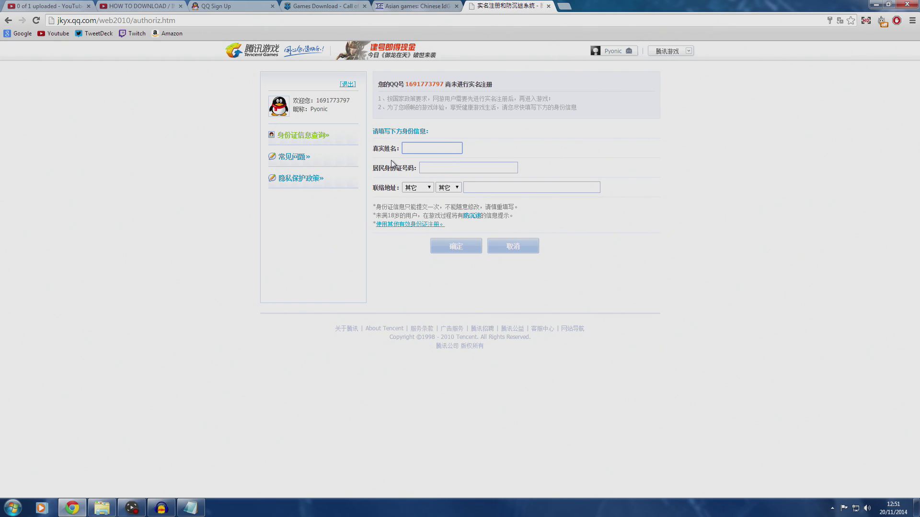
type("Ja")
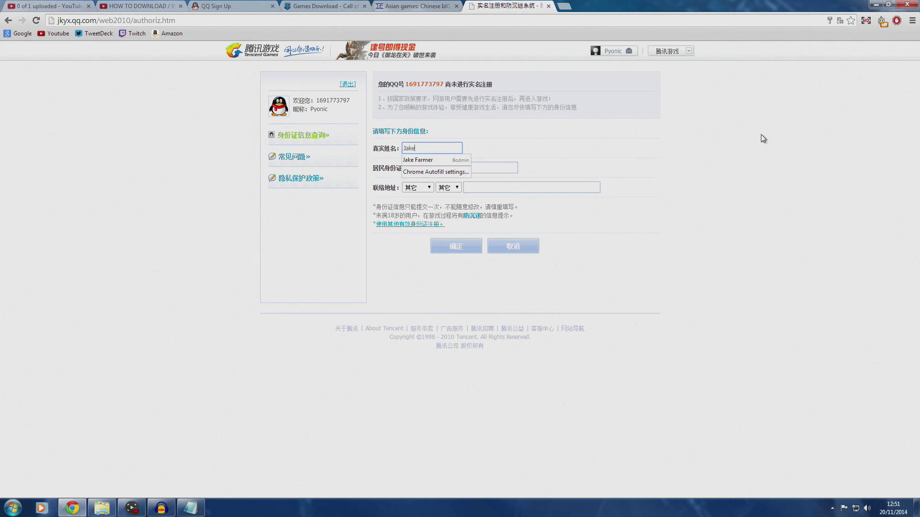
type("ke")
key("Tab")
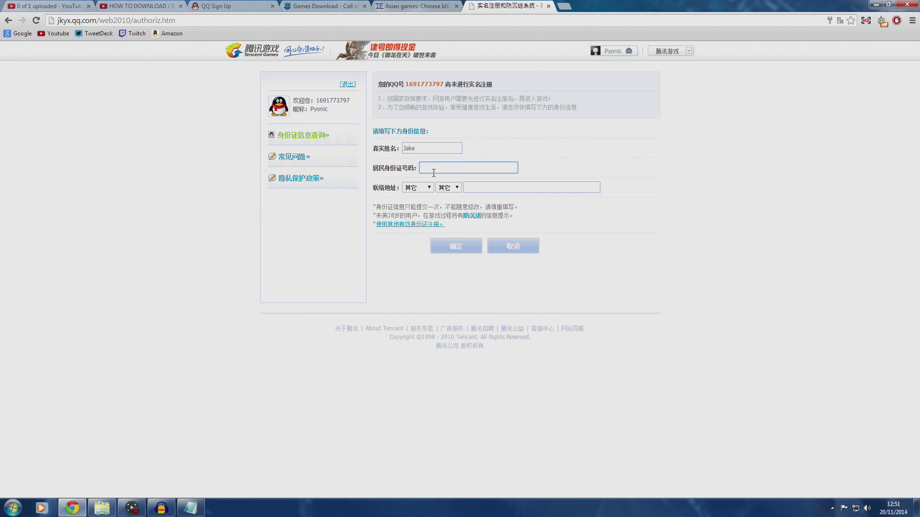
Step: Generate a new Chinese ID on idgen.larskort.org and copy its ID number into the 居民身份证号码 field of the registration form
left_click(406, 5)
left_click(203, 85)
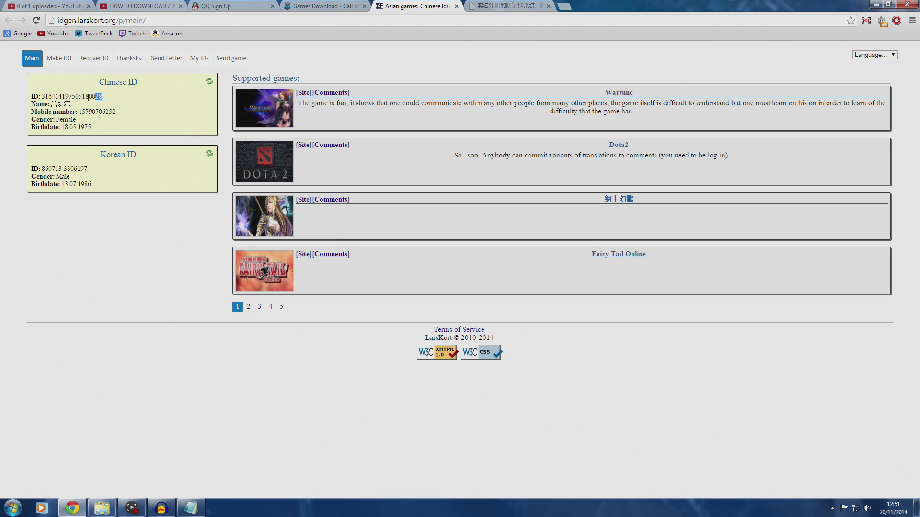
left_click_drag(88, 98, 43, 96)
left_click(510, 6)
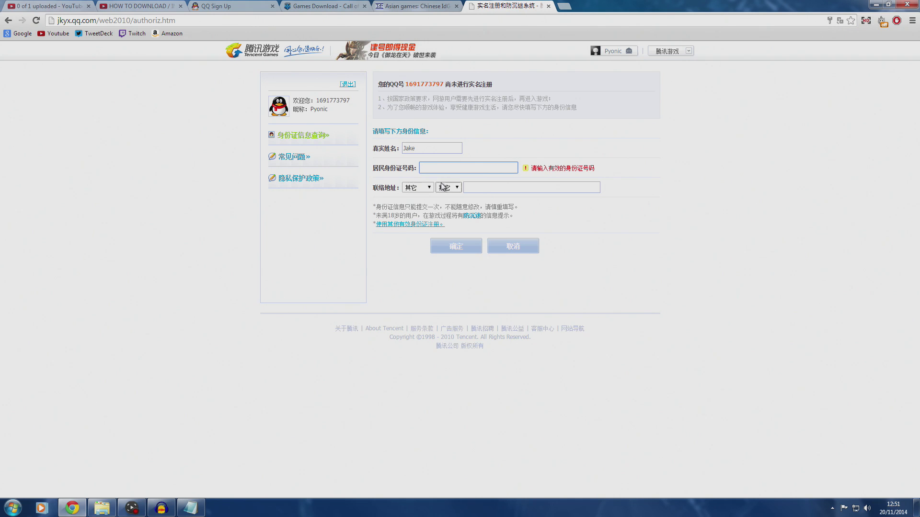
key("ctrl+v")
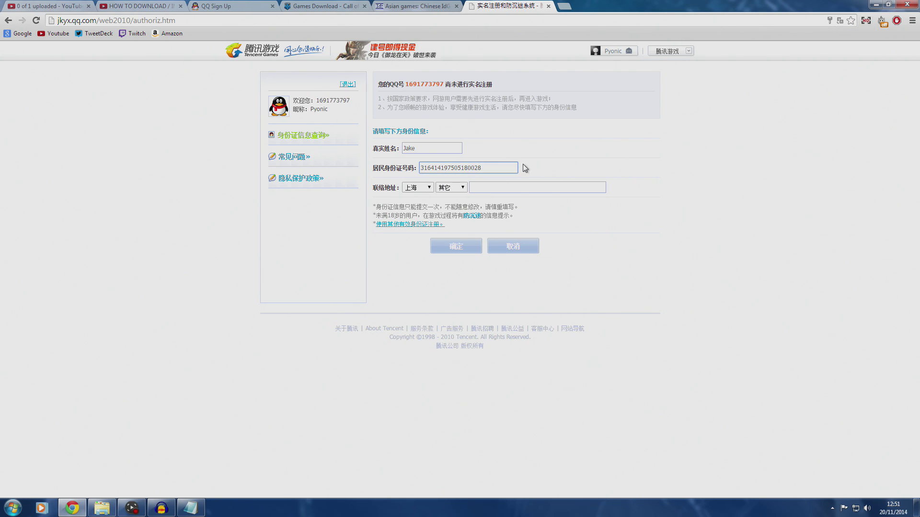
Step: Generate another Chinese ID on idgen.larskort.org and return to the registration form
left_click(411, 7)
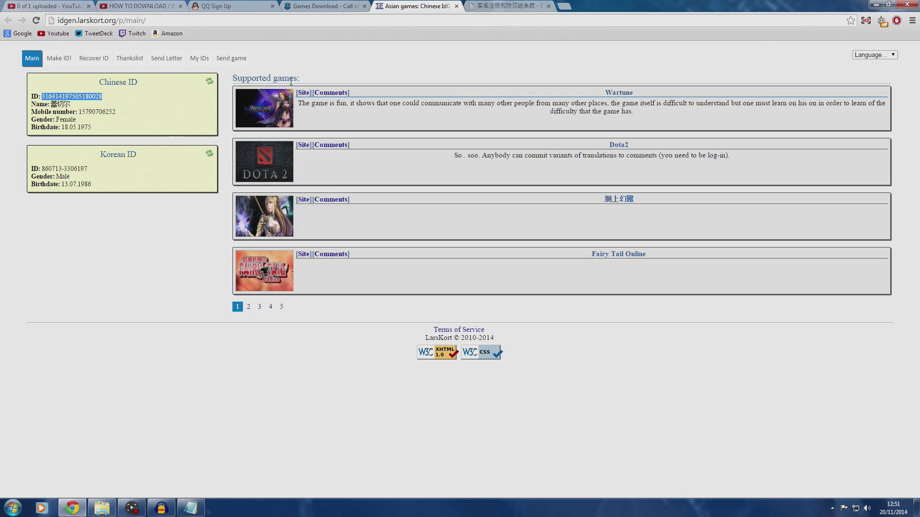
left_click(209, 83)
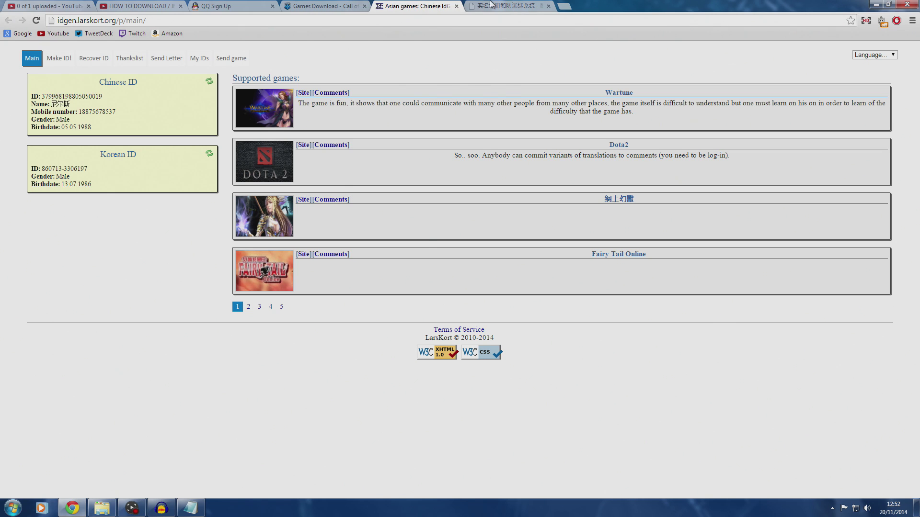
left_click(491, 5)
Step: Set the contact address province to 黑龙江 and submit the real-name registration form
left_click(417, 187)
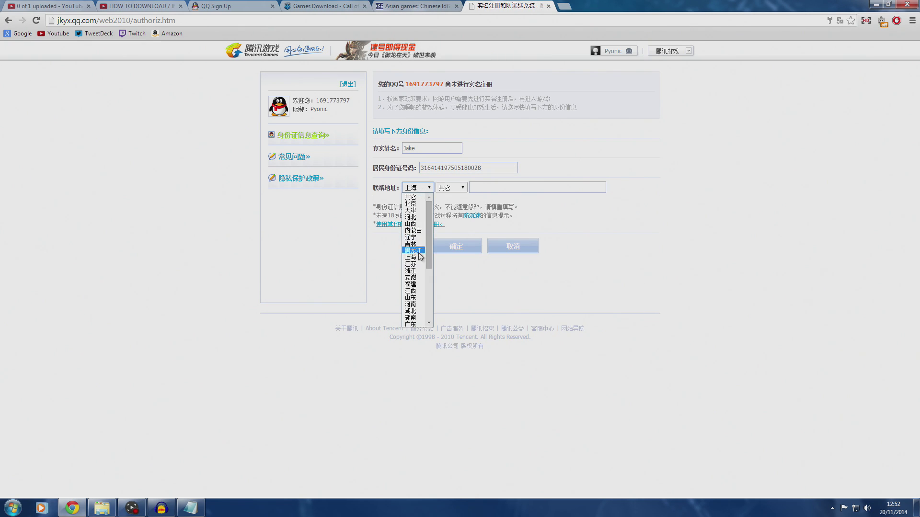
left_click(413, 251)
left_click(454, 253)
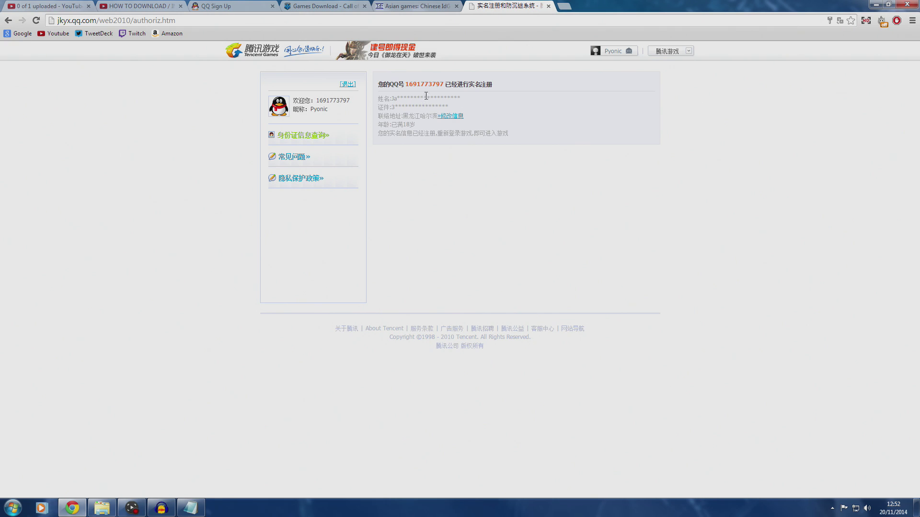
left_click(416, 5)
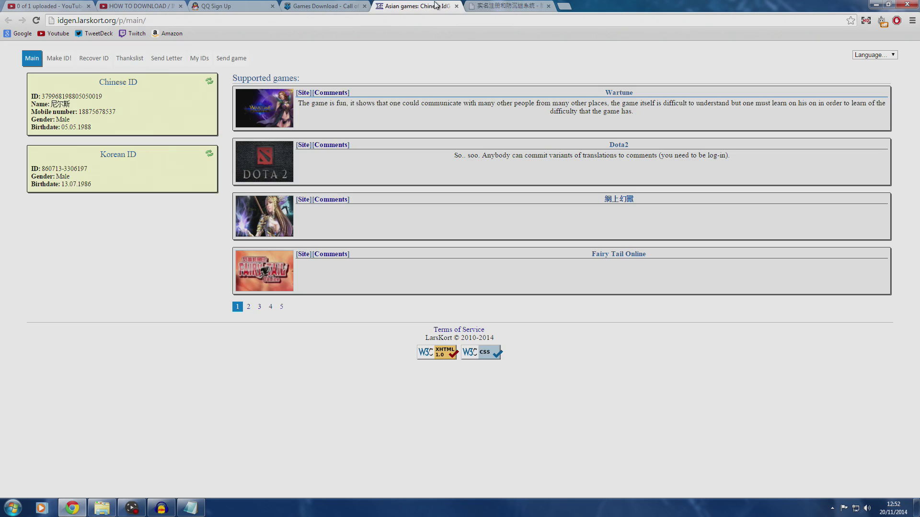
left_click(500, 6)
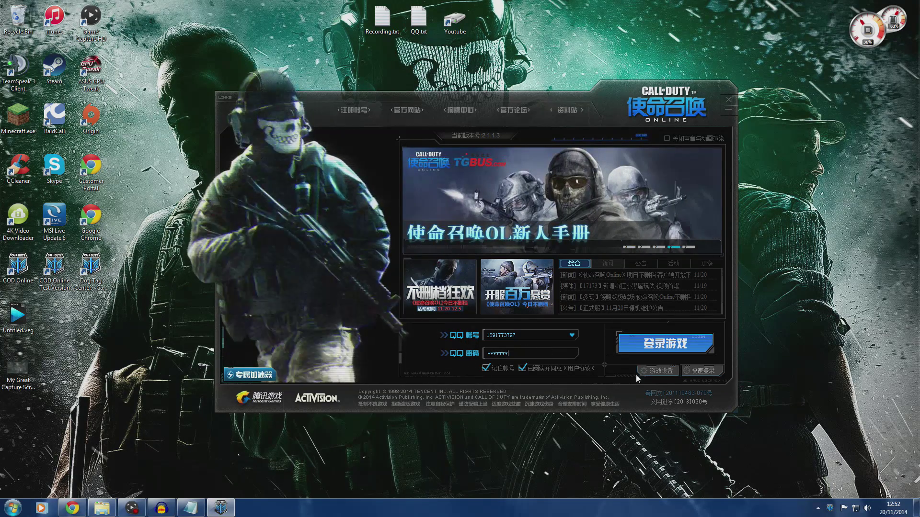
Step: Log in to the Call of Duty Online launcher, select the 网通区 server under the northern map region and enter the game
left_click(683, 346)
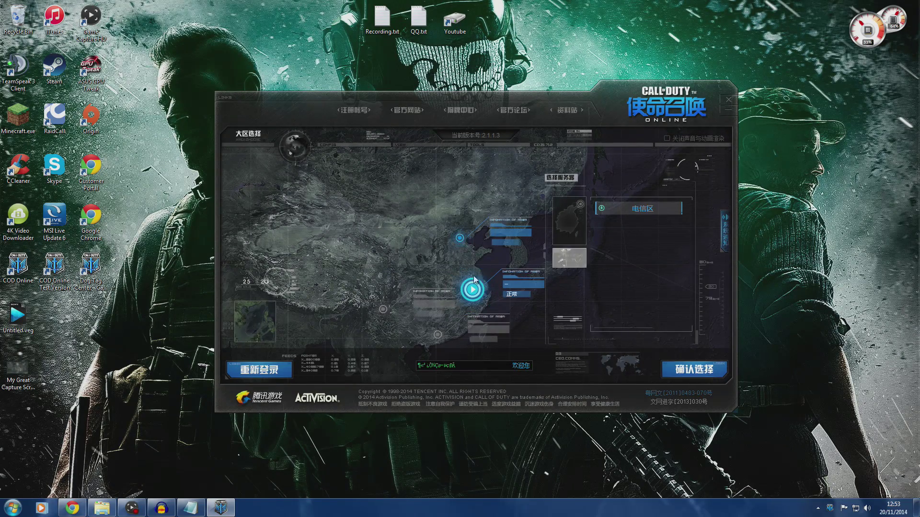
left_click(460, 239)
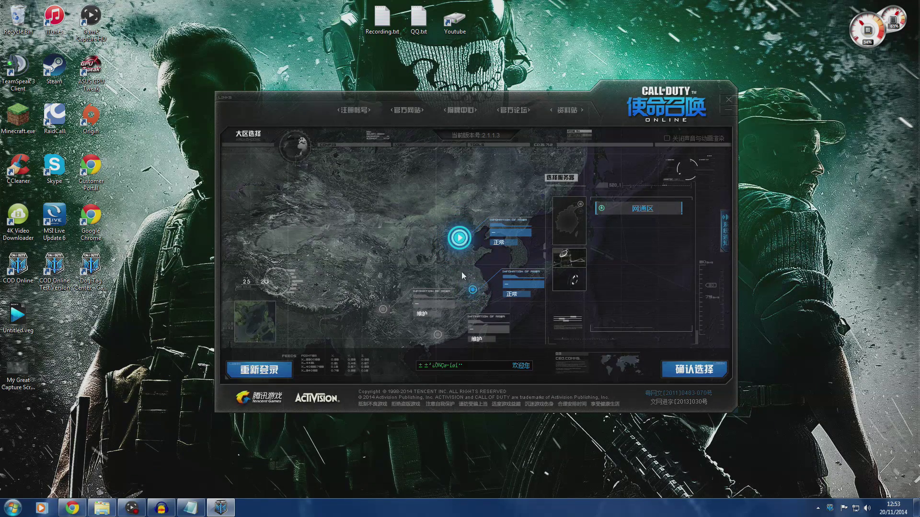
left_click(654, 209)
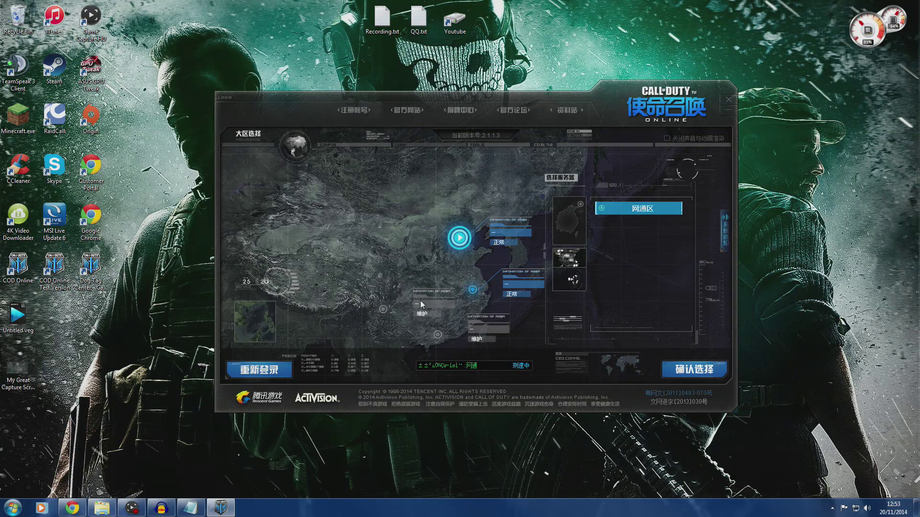
left_click(472, 292)
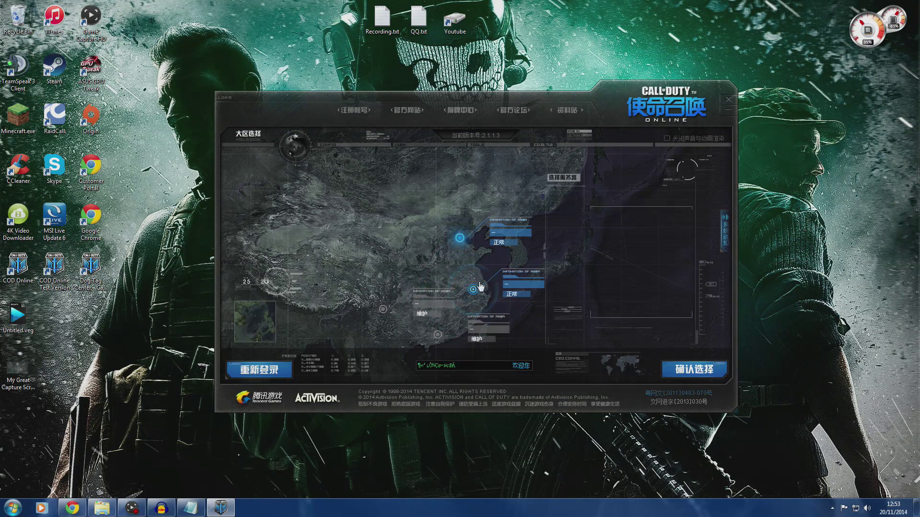
left_click(460, 238)
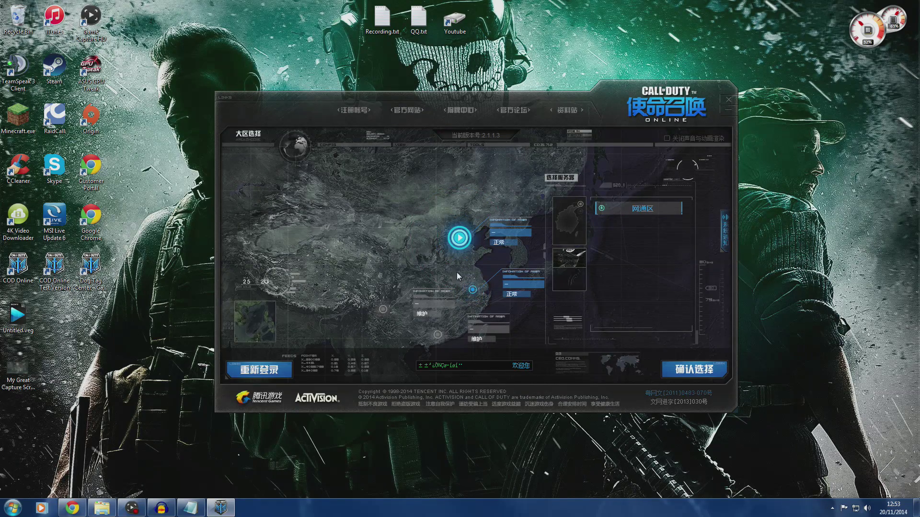
left_click(617, 214)
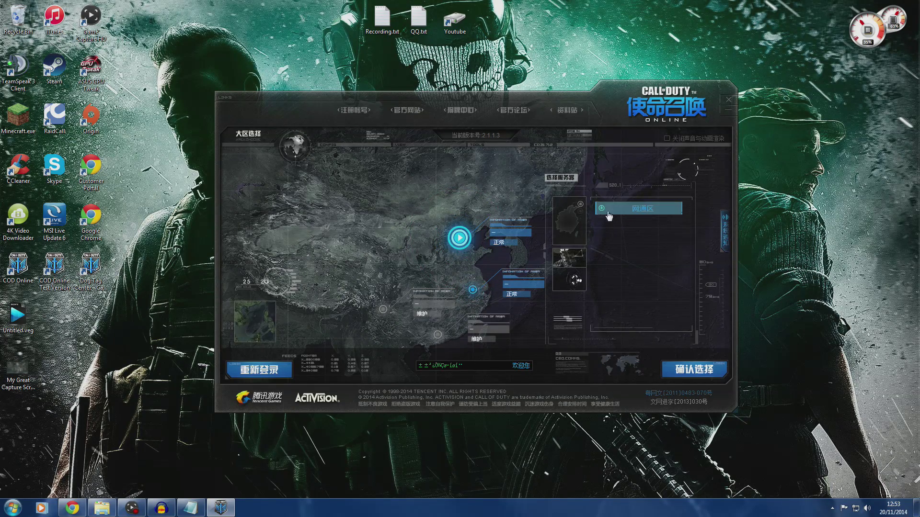
left_click(618, 215)
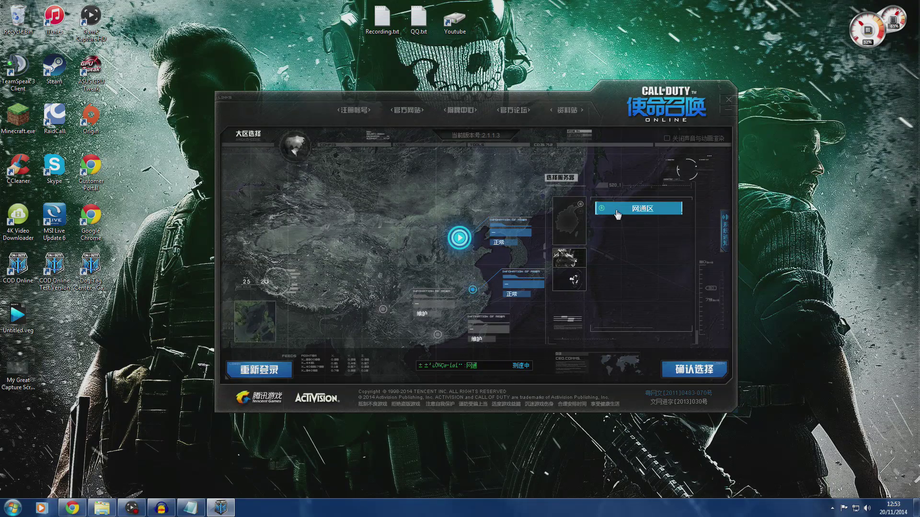
left_click(682, 377)
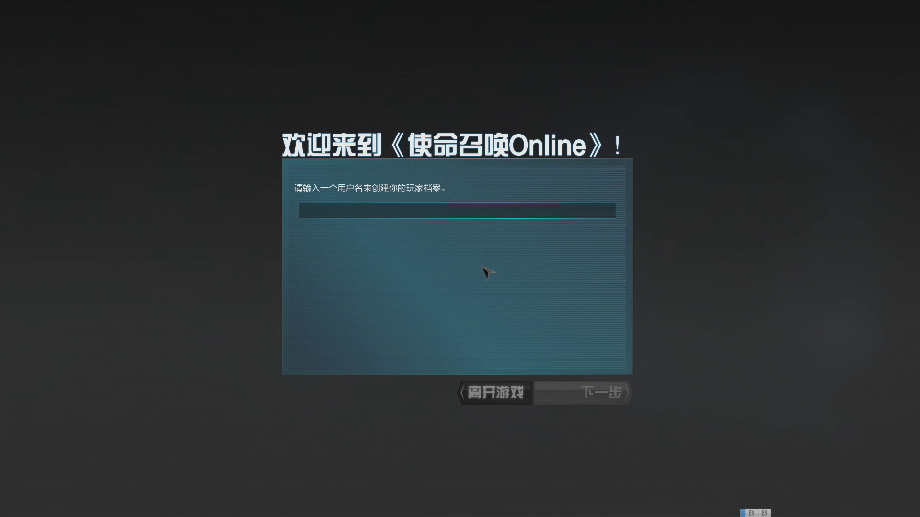
Step: Create the player profile with the username Pyonic2 and accept the 使命召唤键位 key layout
type("yonic2")
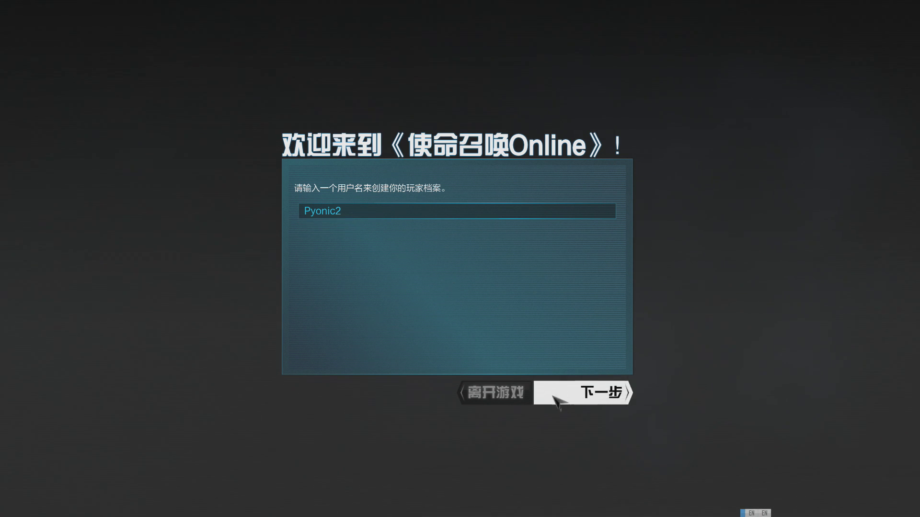
left_click(582, 398)
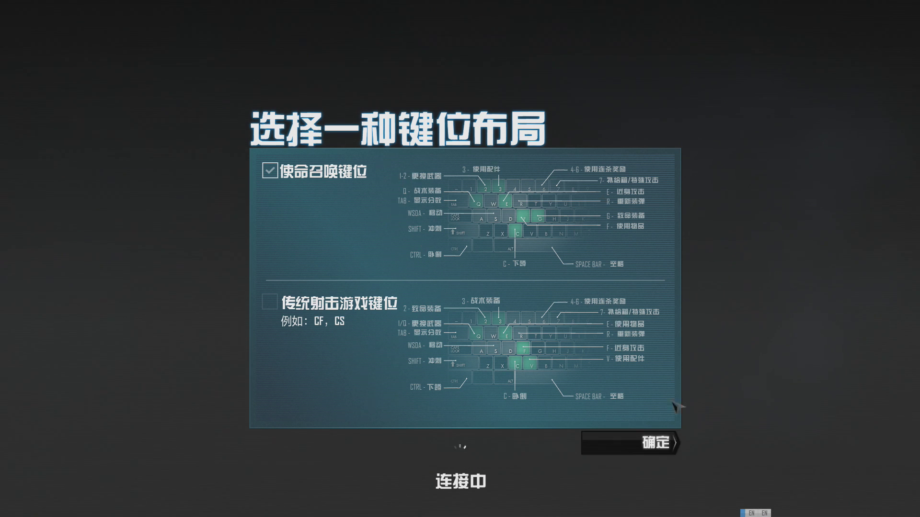
left_click(637, 444)
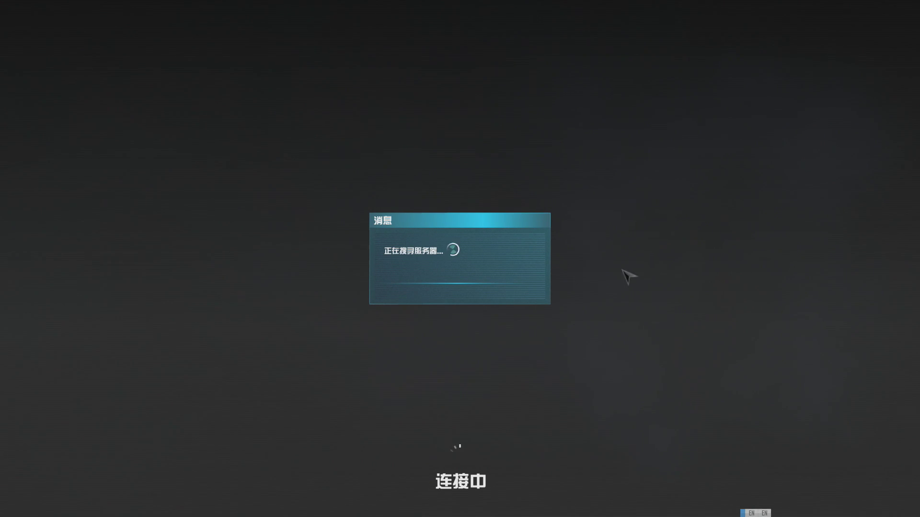